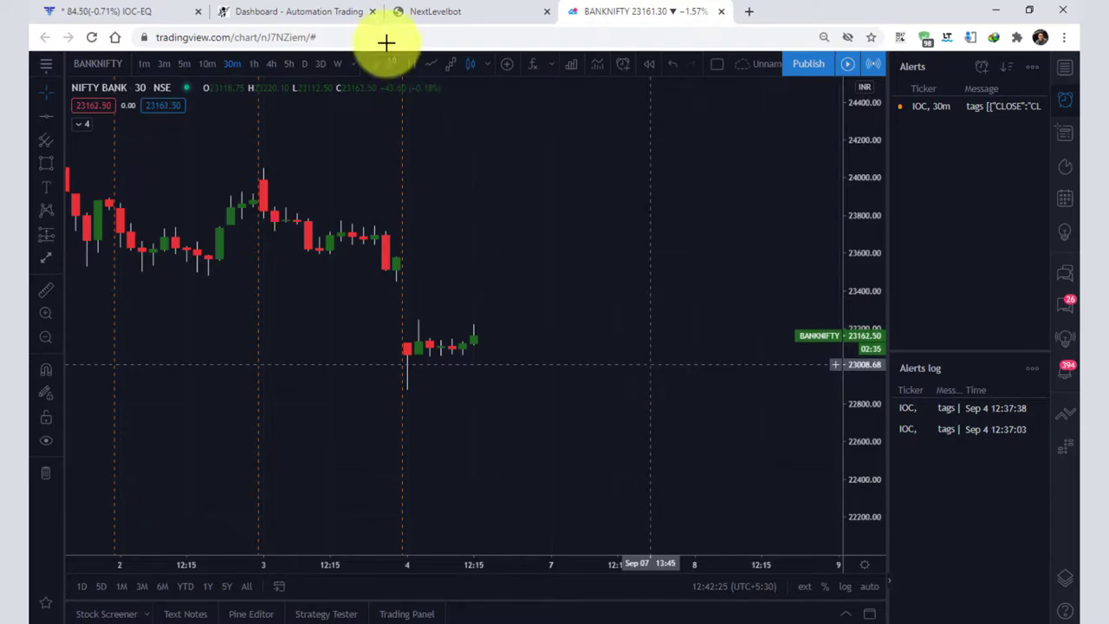
Step: On the NextLevelbot syntax page, choose the Auto Strike Price variety for Fyers, Without Close and the CE option
{"action": "left_click", "coordinate": [436, 8]}
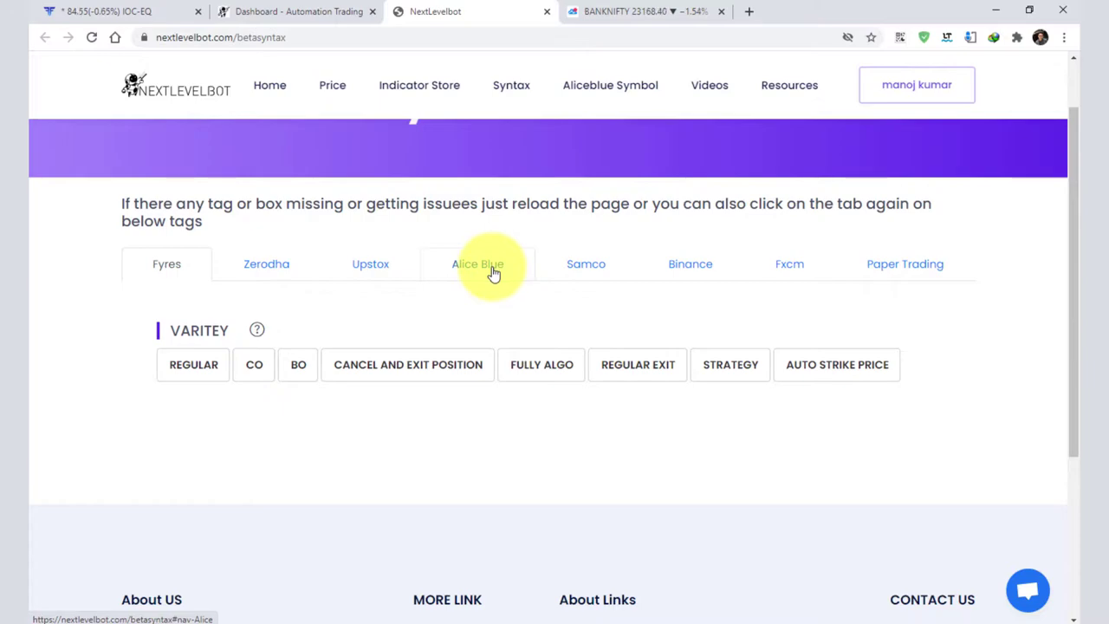
{"action": "left_click", "coordinate": [827, 368]}
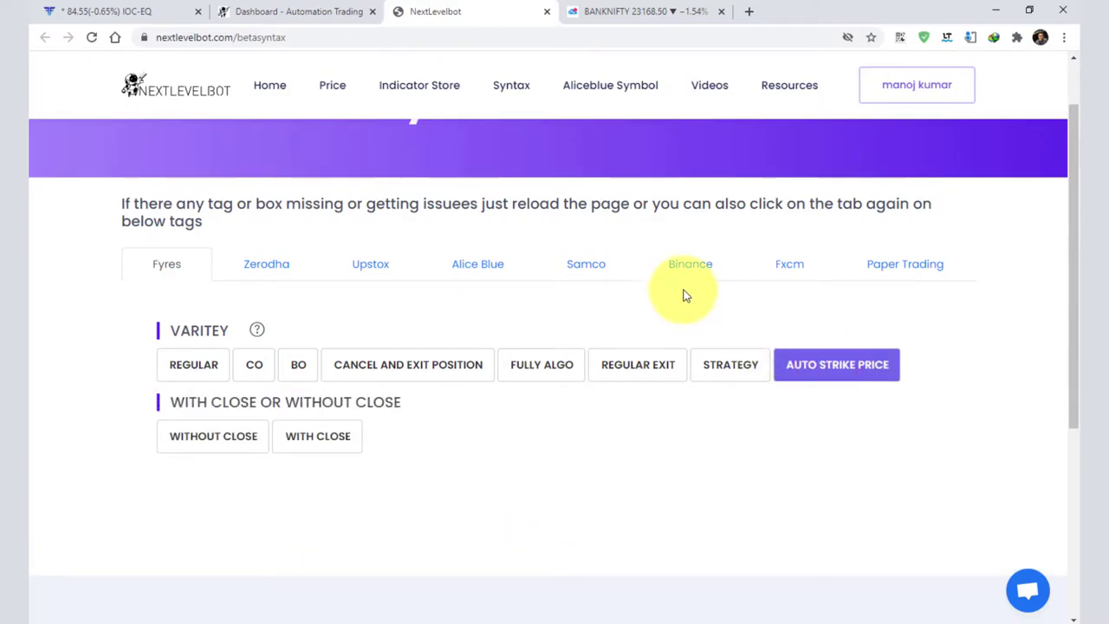
{"action": "scroll", "coordinate": [518, 348], "scroll_direction": "down", "scroll_amount": 1}
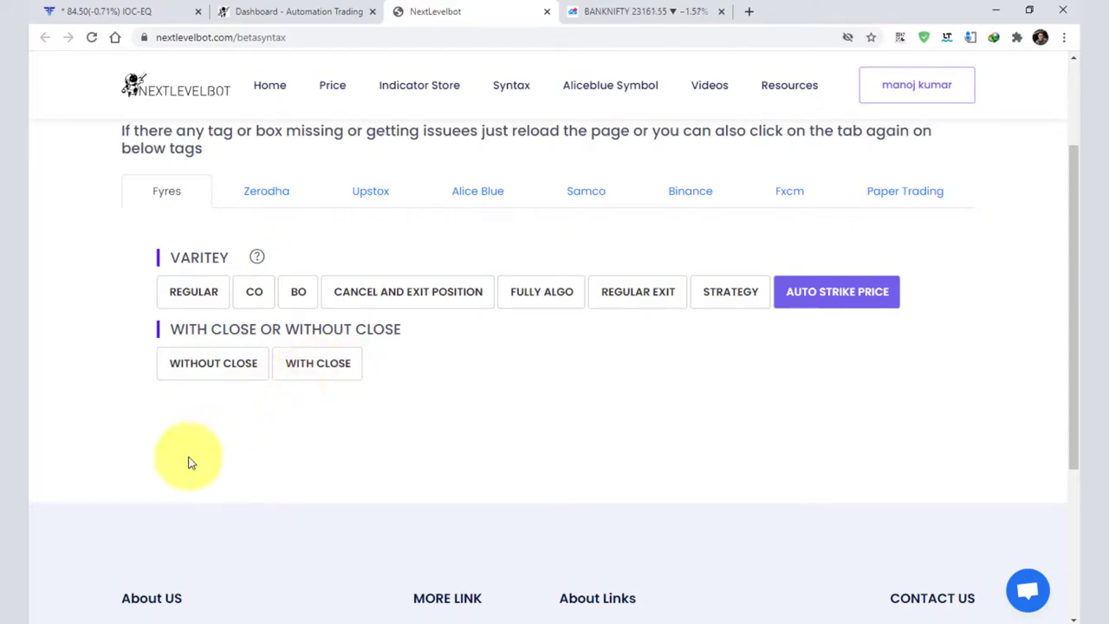
{"action": "left_click", "coordinate": [220, 367]}
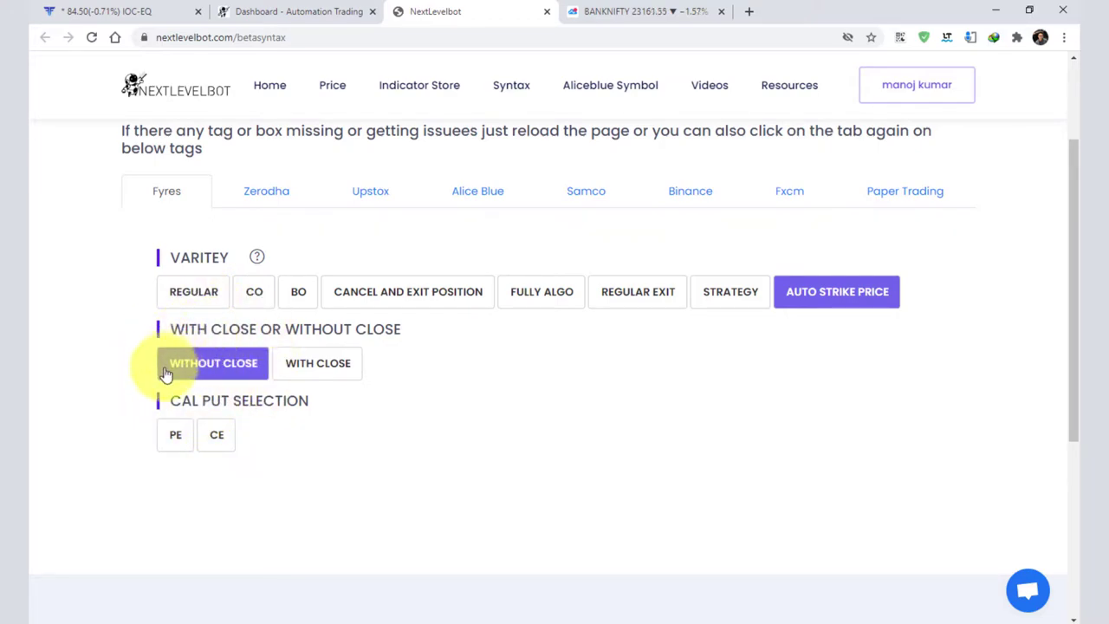
{"action": "left_click", "coordinate": [218, 437]}
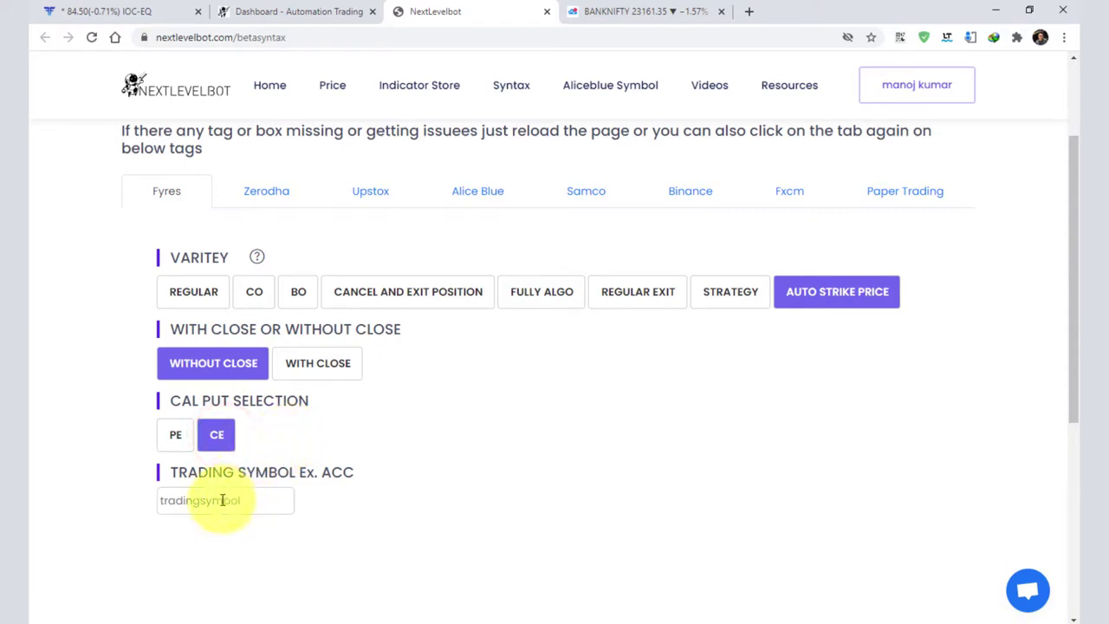
Step: Check the option symbol of the rejected Bank Nifty order in the Fyers order list
{"action": "left_click_drag", "start_coordinate": [166, 472], "coordinate": [297, 472]}
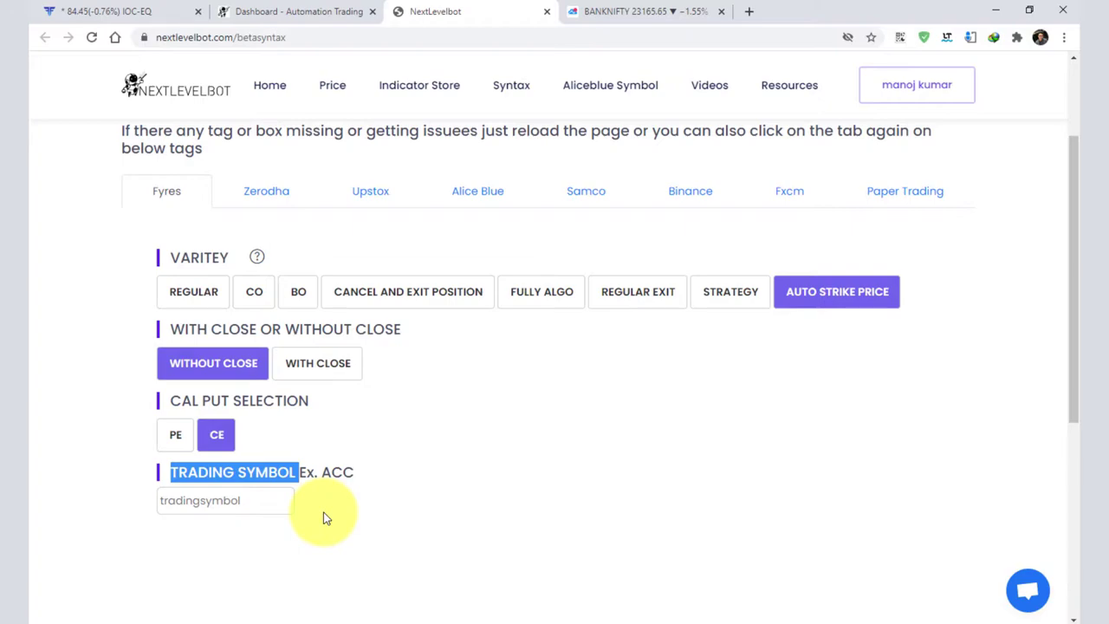
{"action": "left_click", "coordinate": [80, 9]}
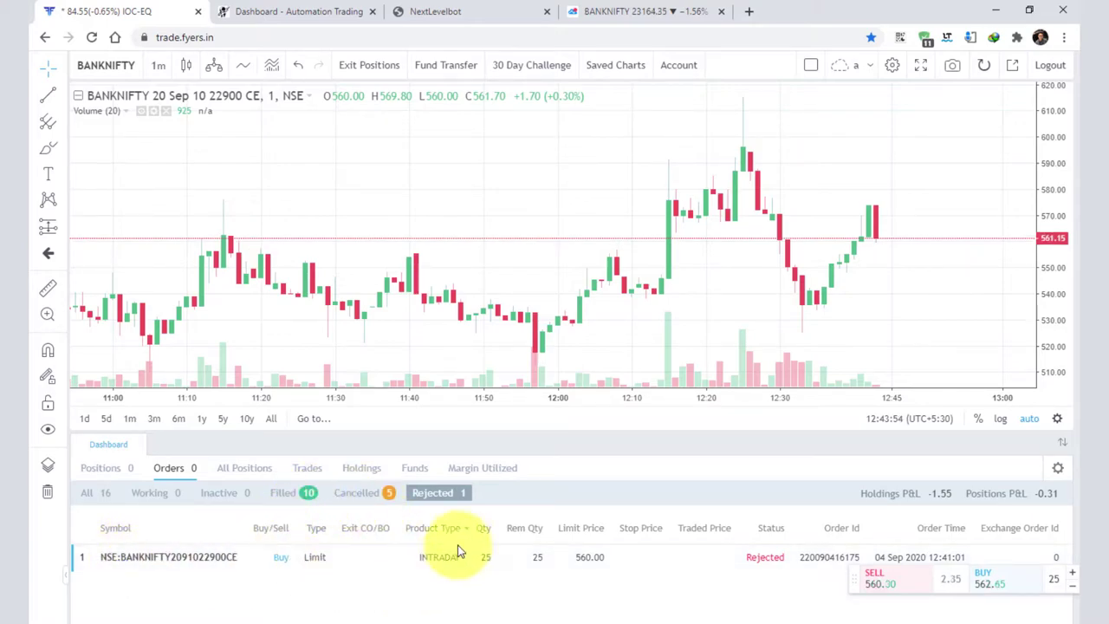
{"action": "left_click", "coordinate": [427, 495]}
{"action": "left_click", "coordinate": [123, 561]}
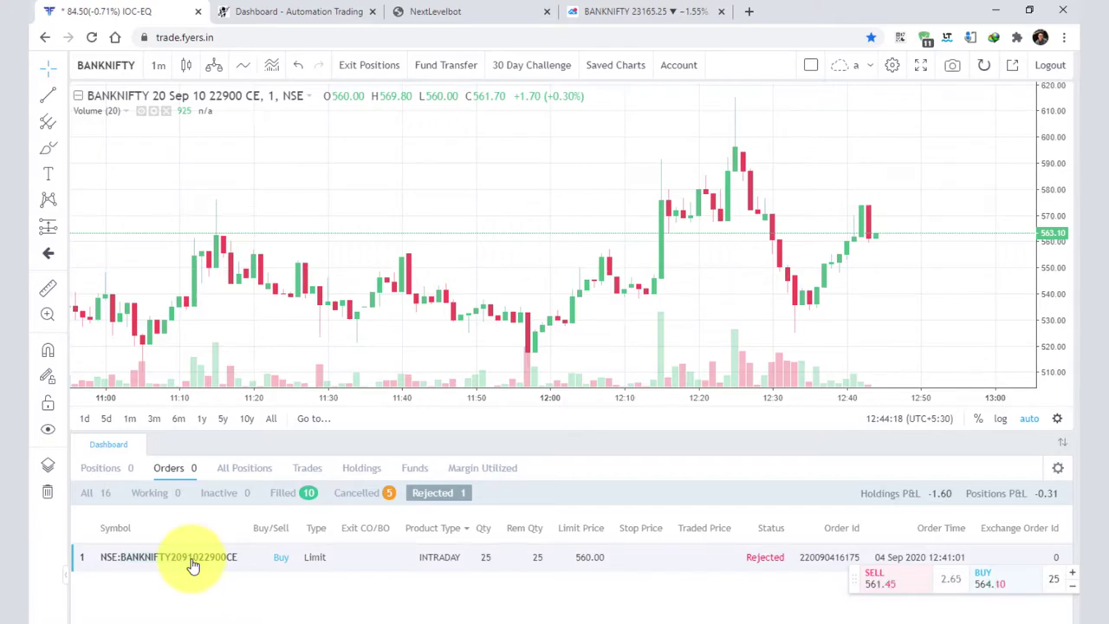
Step: Enter BANKNIFTY20910 as the trading symbol in the NextLevelbot syntax form
{"action": "left_click", "coordinate": [620, 12]}
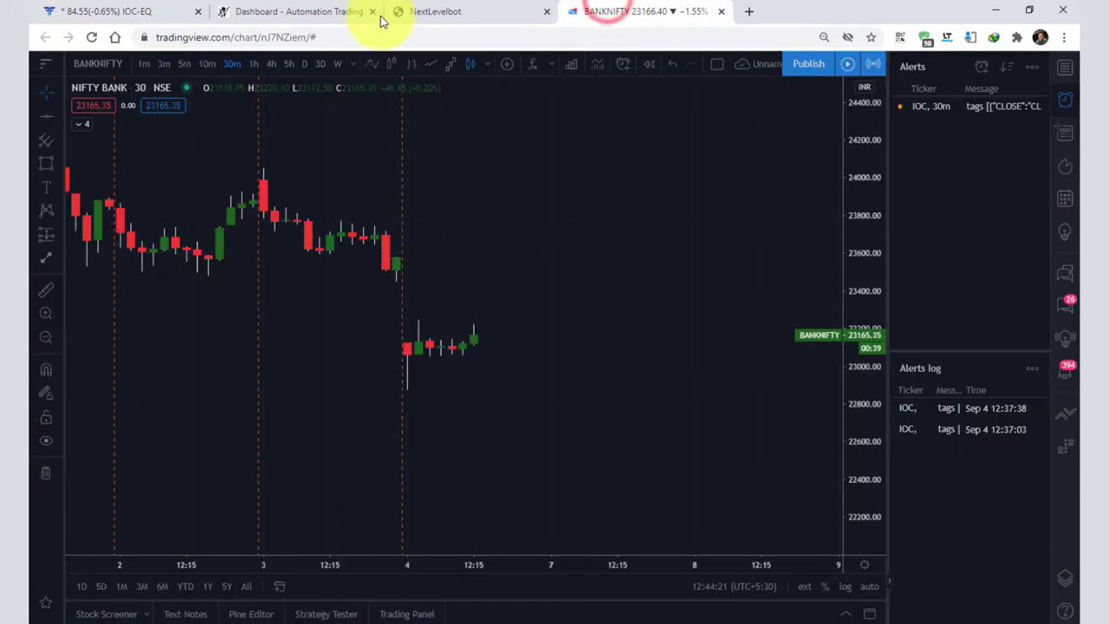
{"action": "left_click", "coordinate": [437, 11]}
{"action": "left_click", "coordinate": [211, 504]}
{"action": "type", "text": "BANKNIFTY20910"}
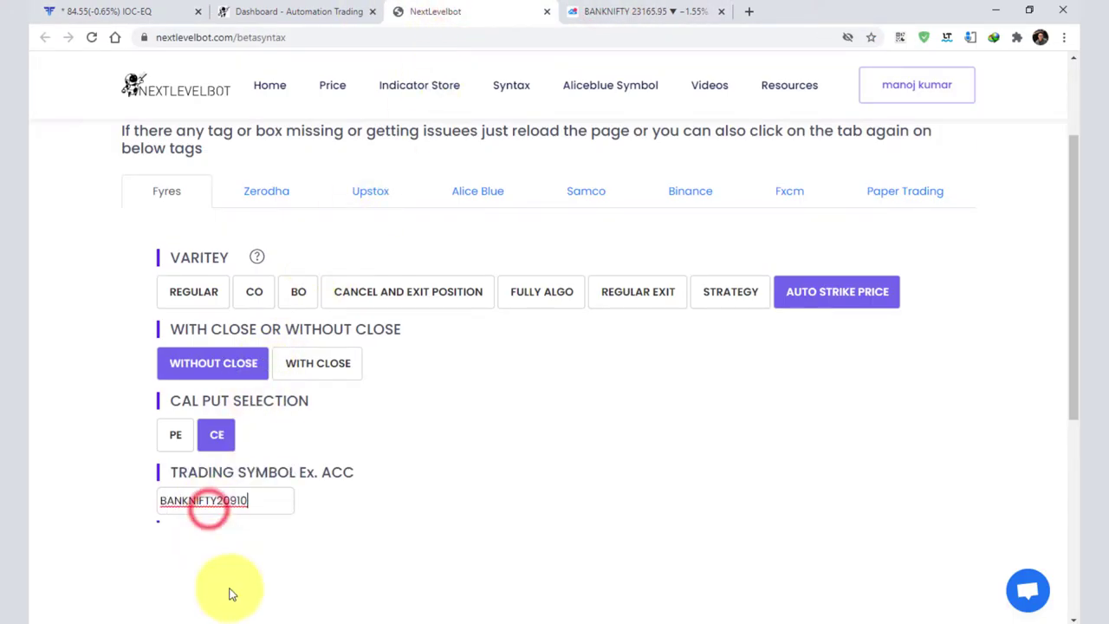
{"action": "left_click", "coordinate": [228, 500]}
{"action": "left_click_drag", "start_coordinate": [228, 501], "coordinate": [218, 501]}
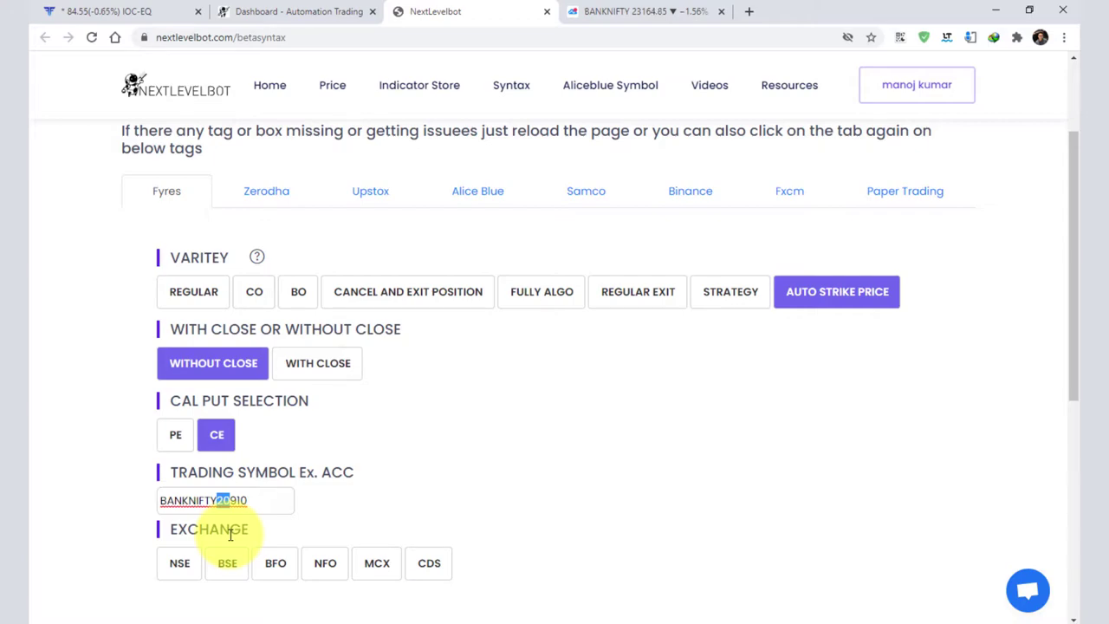
{"action": "left_click", "coordinate": [255, 494]}
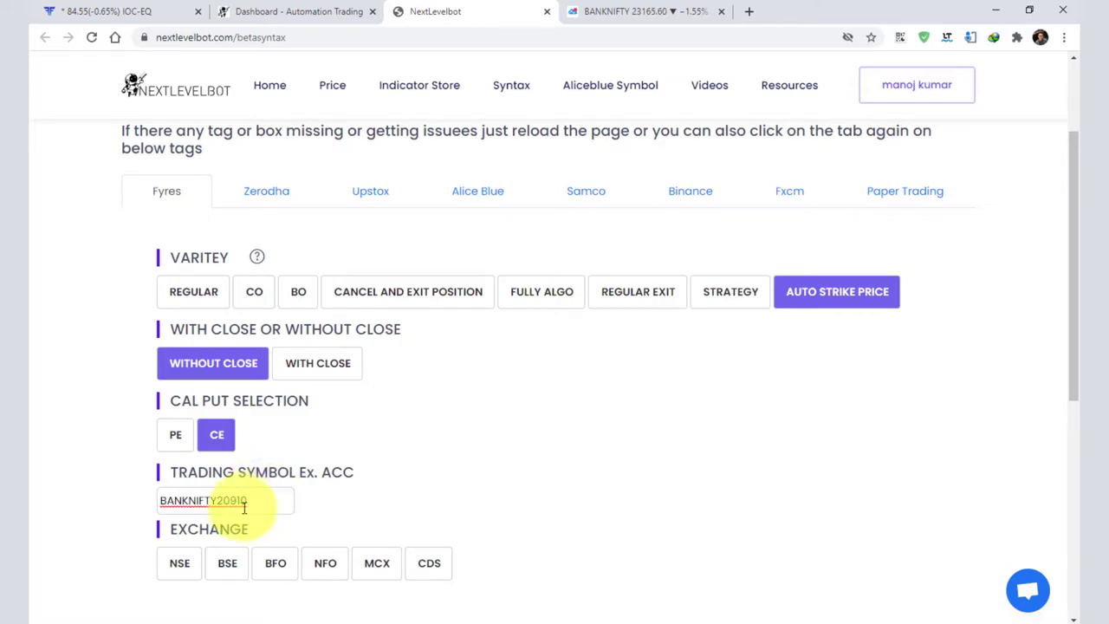
{"action": "left_click_drag", "start_coordinate": [253, 501], "coordinate": [122, 513]}
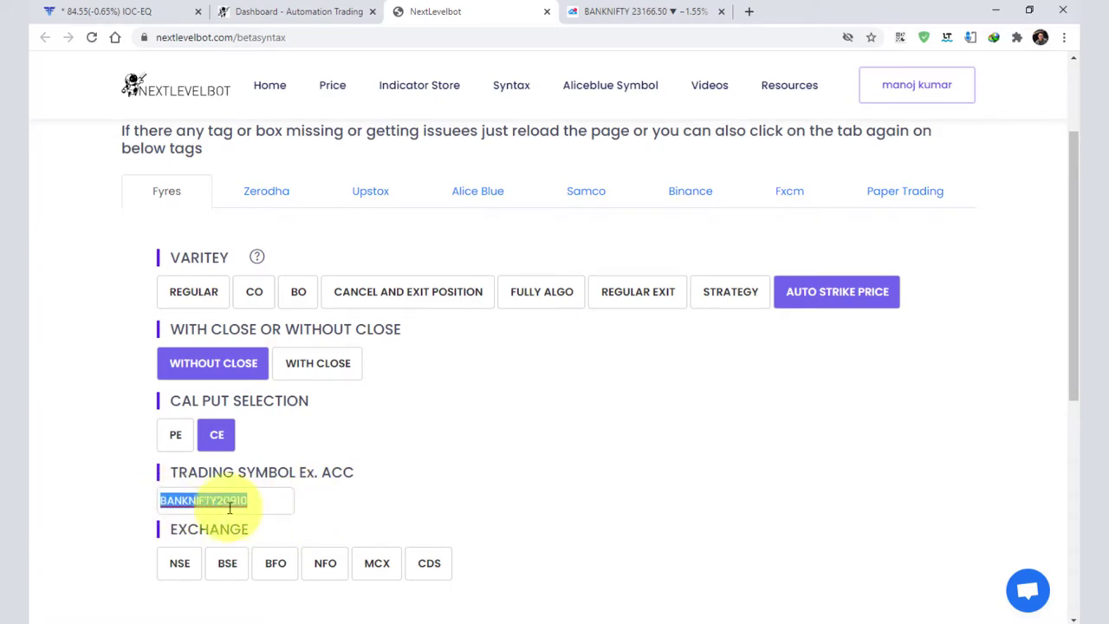
Step: Select NFO as the exchange and set the quantity to 25
{"action": "left_click", "coordinate": [326, 562]}
{"action": "scroll", "coordinate": [400, 483], "scroll_direction": "down", "scroll_amount": 1}
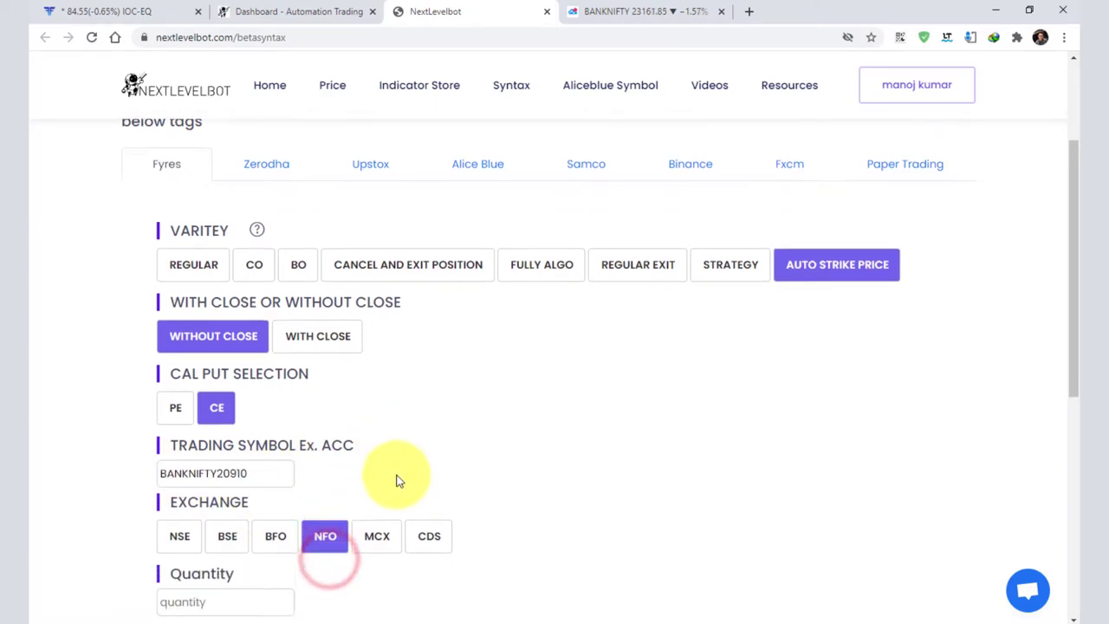
{"action": "left_click", "coordinate": [180, 557]}
{"action": "type", "text": "25"}
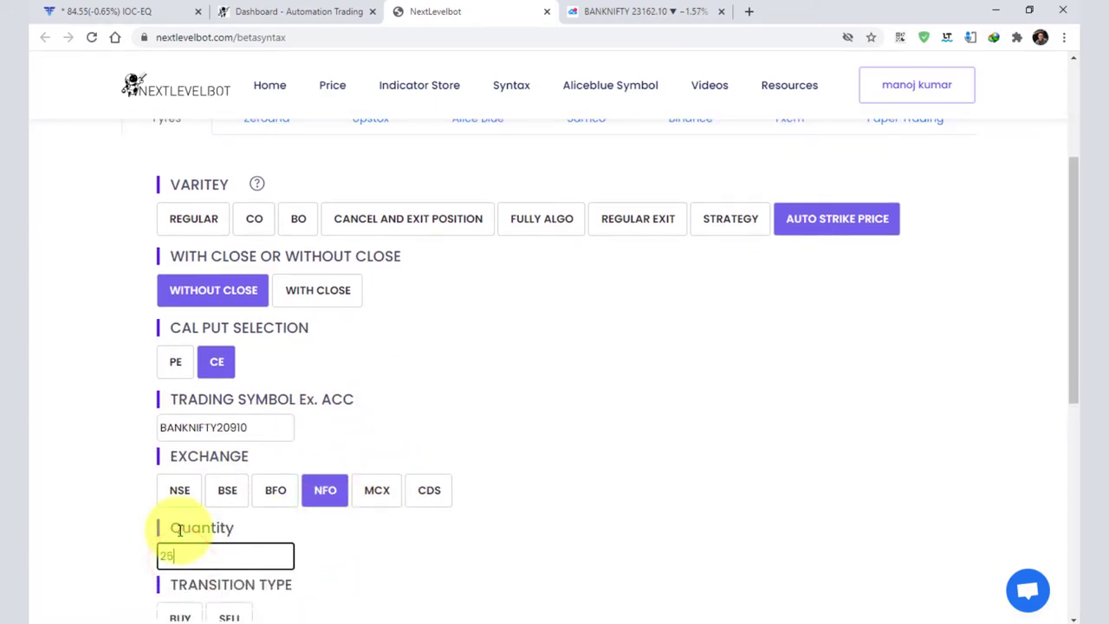
Step: Set the order to a BUY transaction with Market order type and INTRADAY product
{"action": "scroll", "coordinate": [286, 528], "scroll_direction": "down", "scroll_amount": 2}
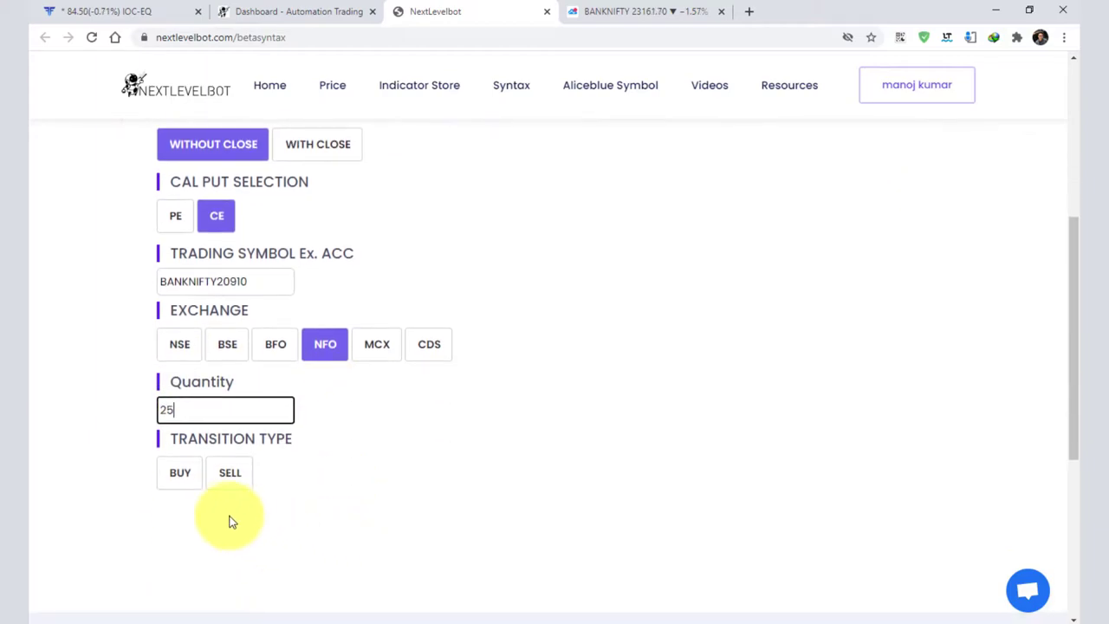
{"action": "left_click", "coordinate": [180, 473]}
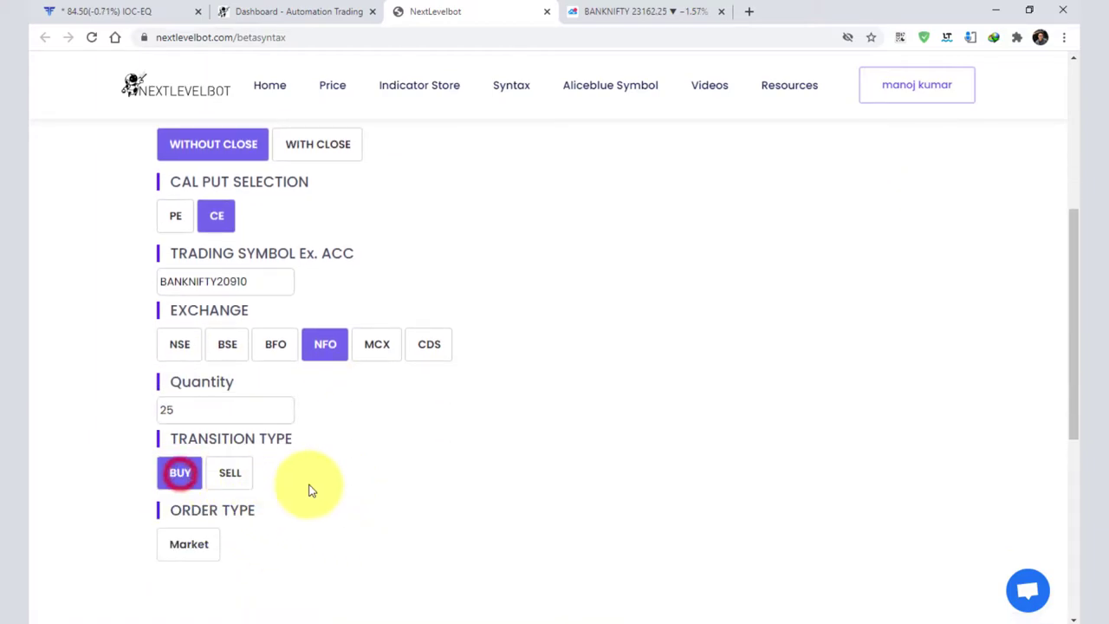
{"action": "left_click", "coordinate": [199, 545]}
{"action": "scroll", "coordinate": [347, 485], "scroll_direction": "down", "scroll_amount": 1}
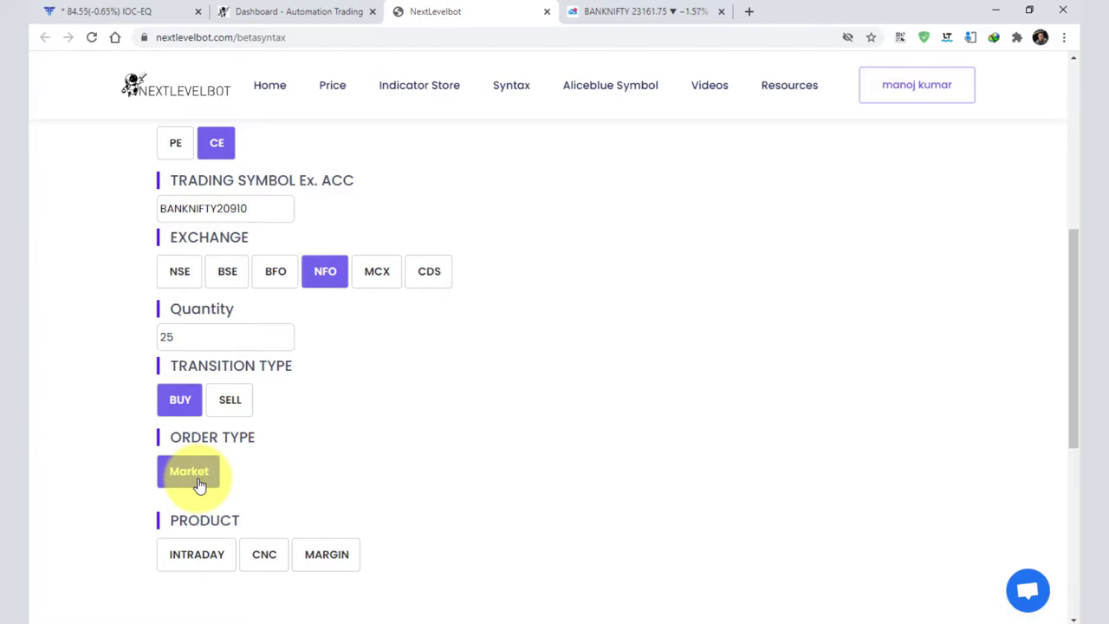
{"action": "left_click", "coordinate": [197, 555]}
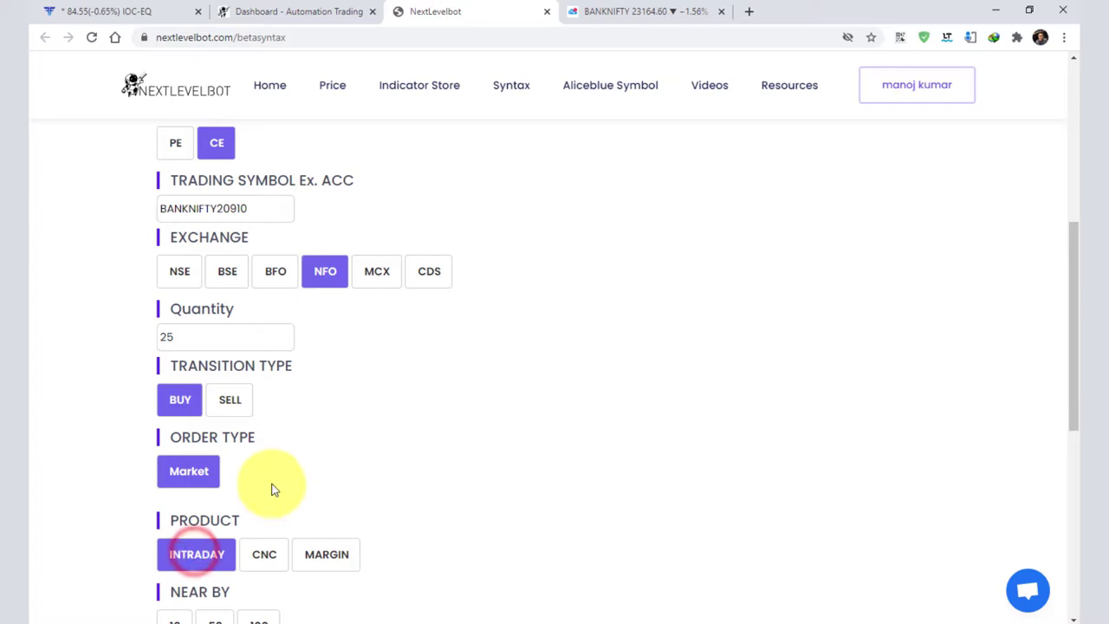
Step: Choose 100 as the Near By value and set CAL to 100
{"action": "scroll", "coordinate": [272, 486], "scroll_direction": "down", "scroll_amount": 1}
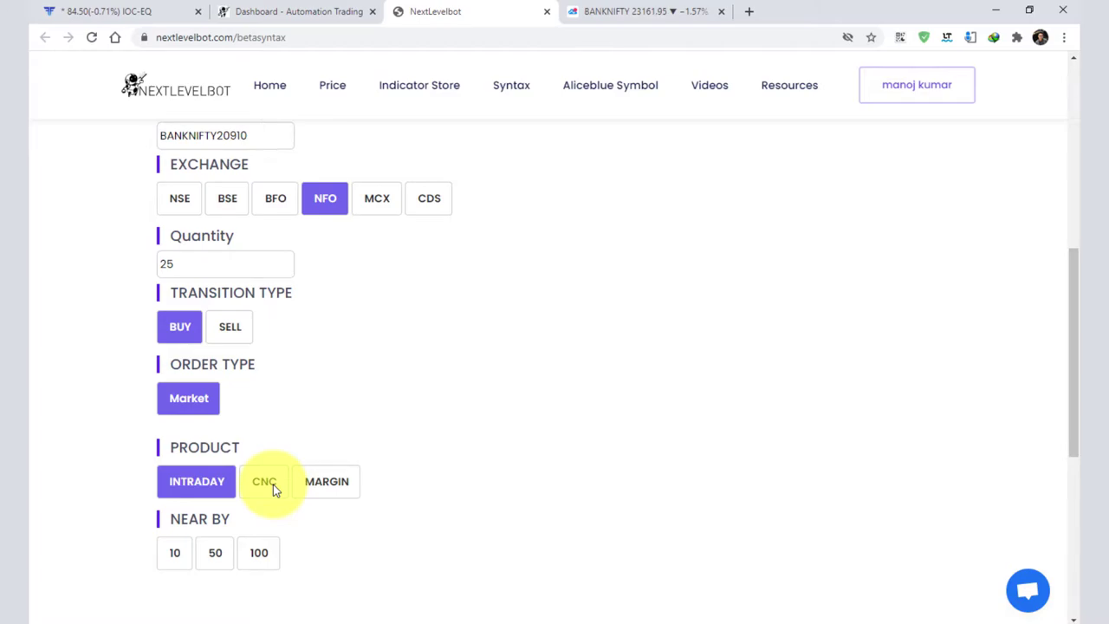
{"action": "left_click", "coordinate": [268, 553]}
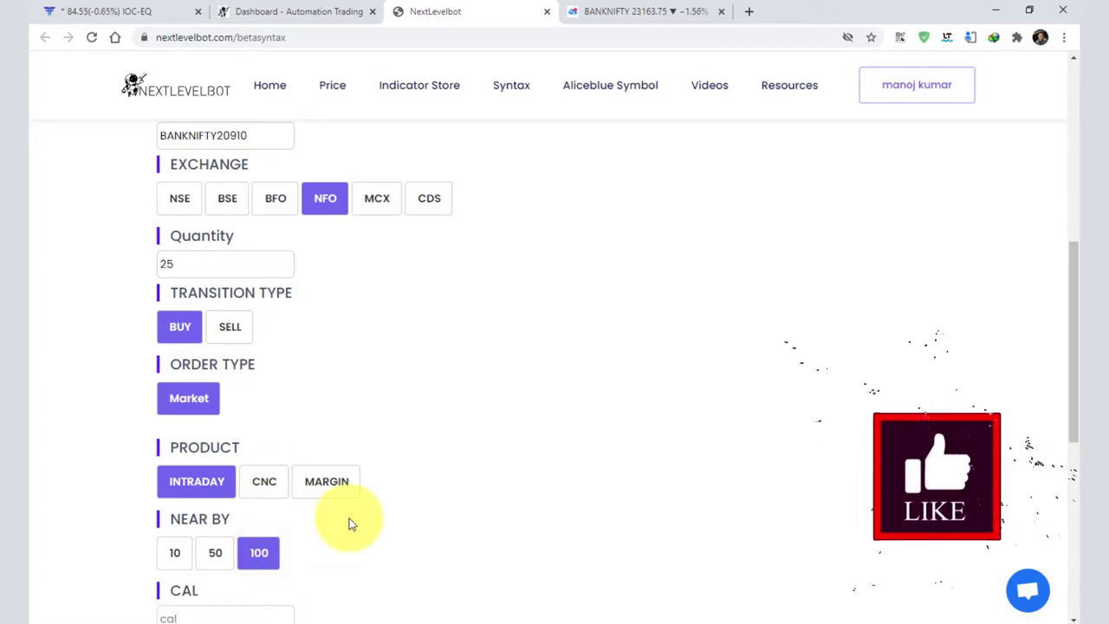
{"action": "scroll", "coordinate": [354, 520], "scroll_direction": "down", "scroll_amount": 2}
{"action": "left_click", "coordinate": [212, 469]}
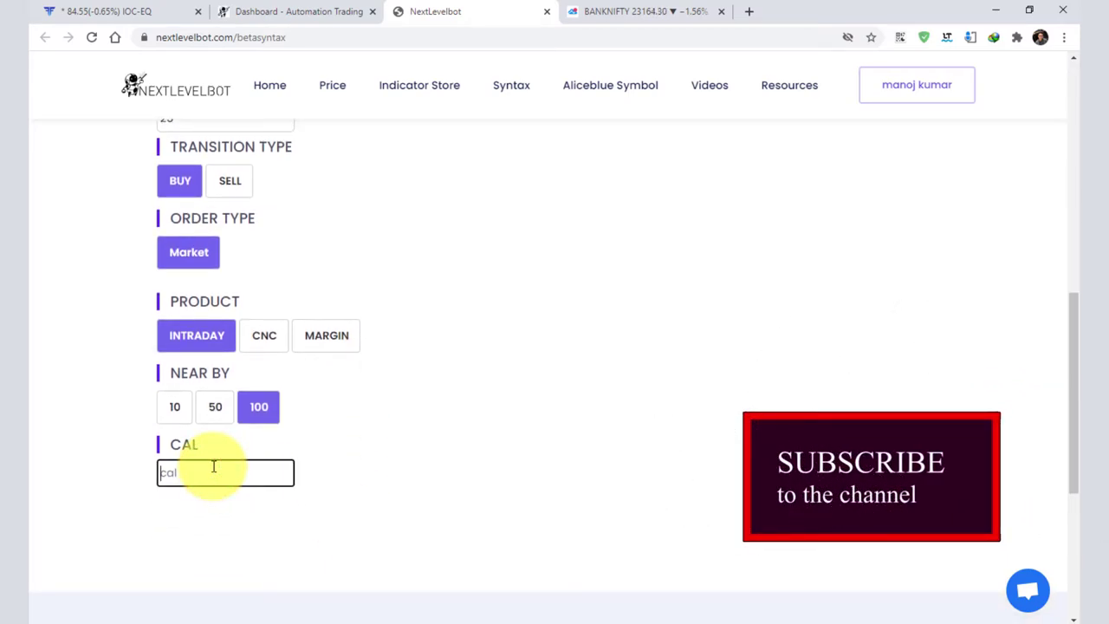
{"action": "left_click", "coordinate": [629, 9]}
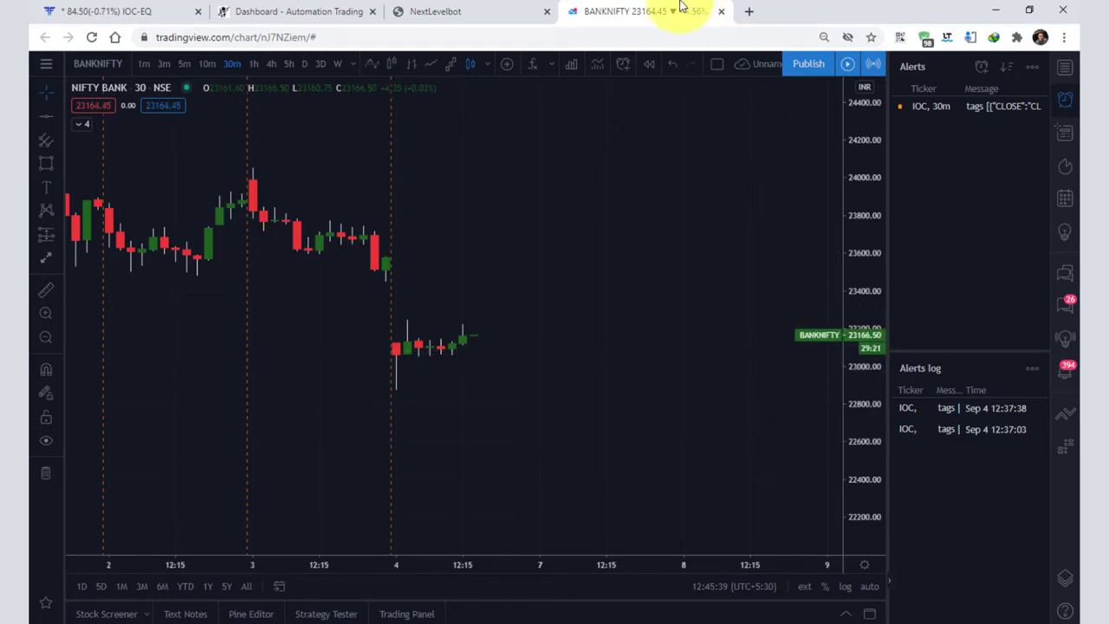
{"action": "left_click", "coordinate": [472, 12]}
{"action": "left_click", "coordinate": [188, 476]}
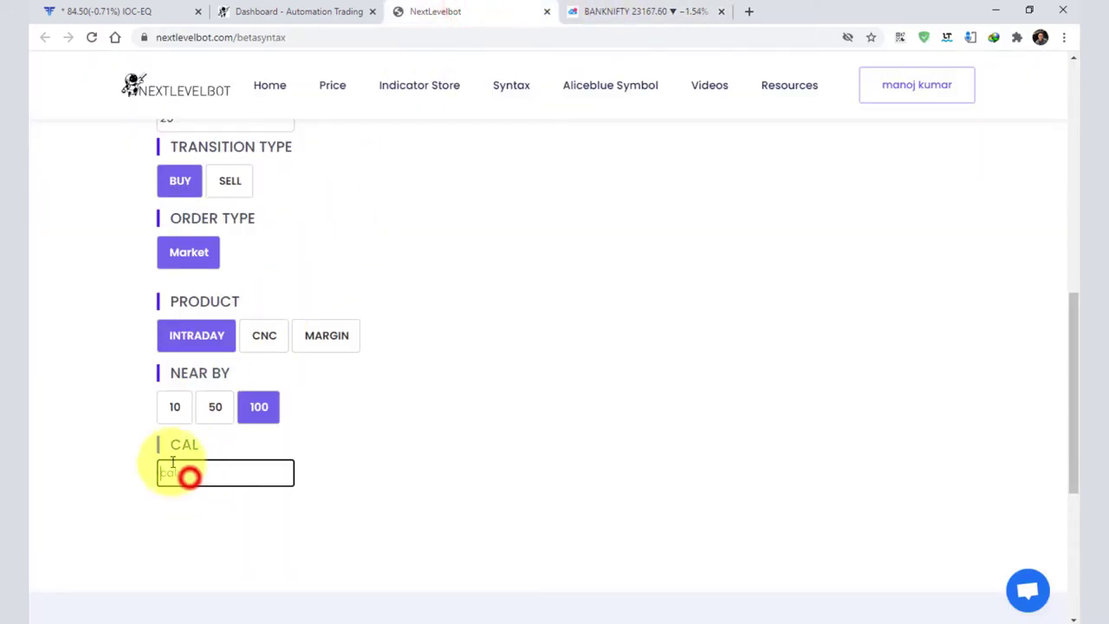
{"action": "type", "text": "100"}
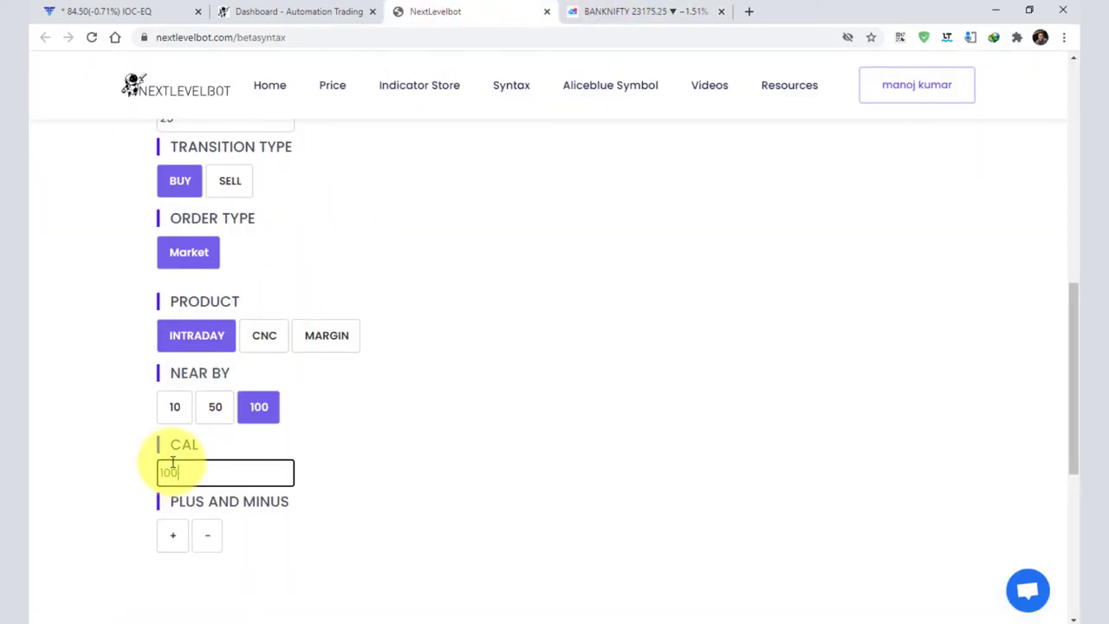
Step: Try the minus sign for the CAL offset and settle on plus
{"action": "left_click", "coordinate": [209, 539]}
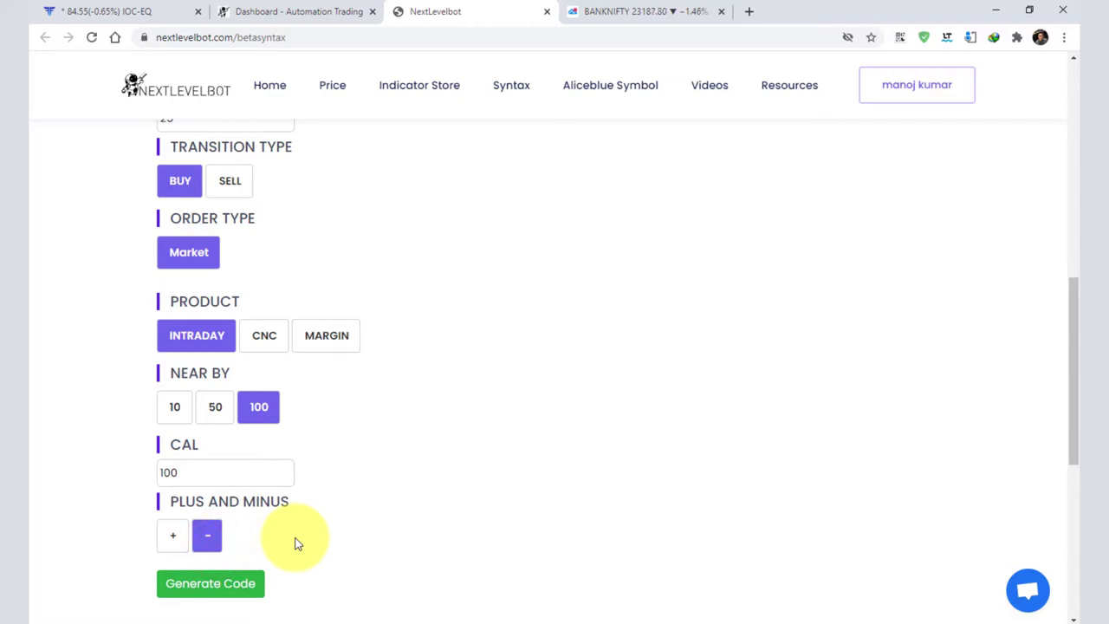
{"action": "left_click", "coordinate": [174, 536]}
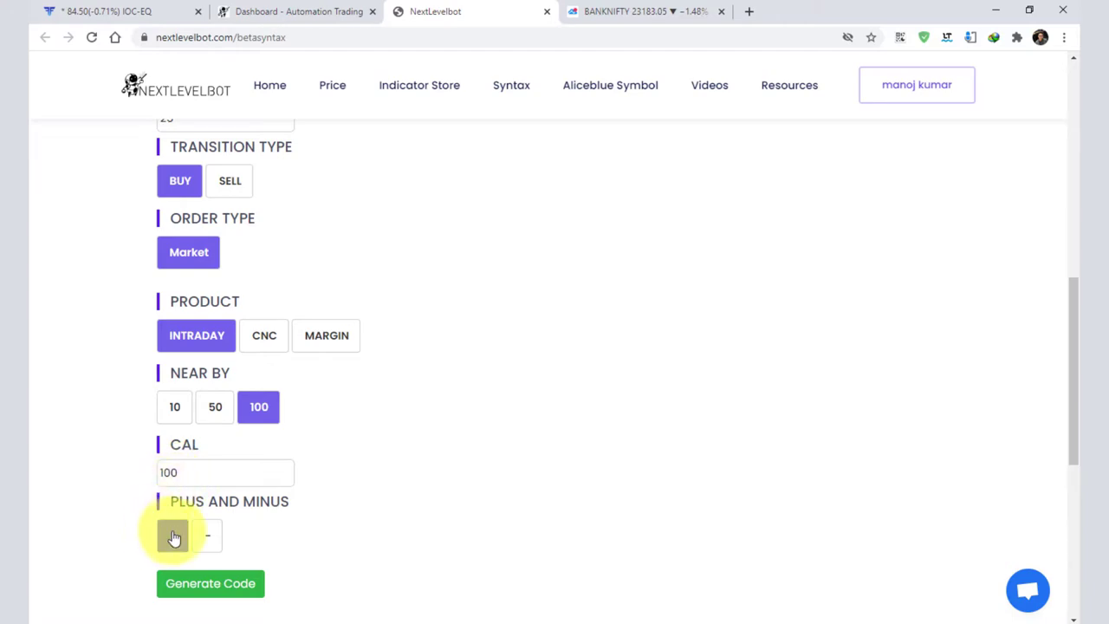
{"action": "left_click", "coordinate": [205, 535]}
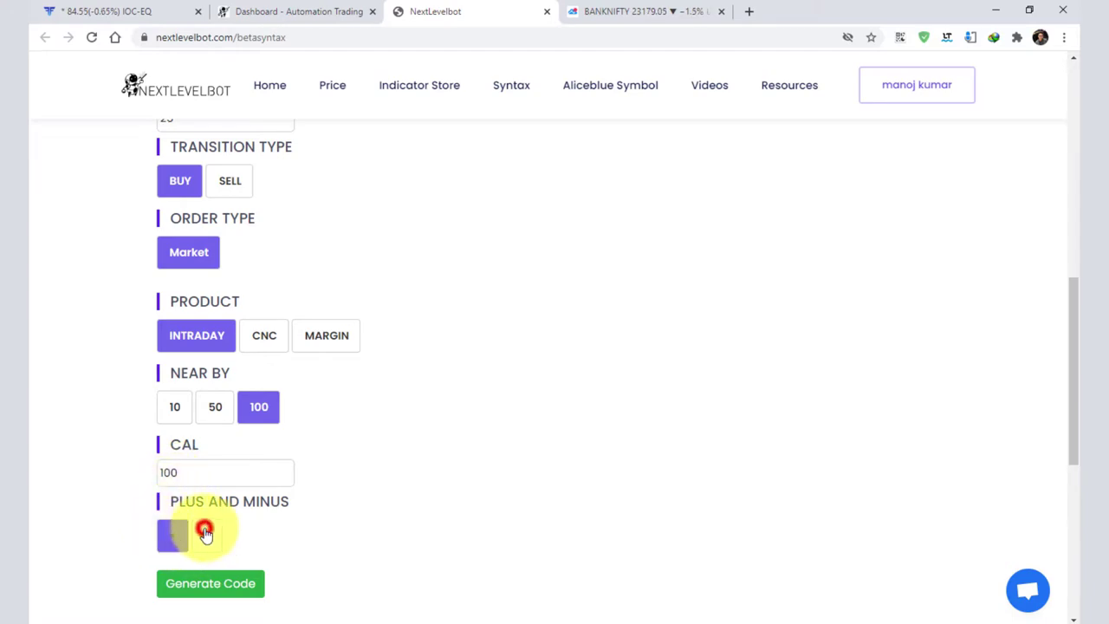
{"action": "left_click", "coordinate": [170, 533]}
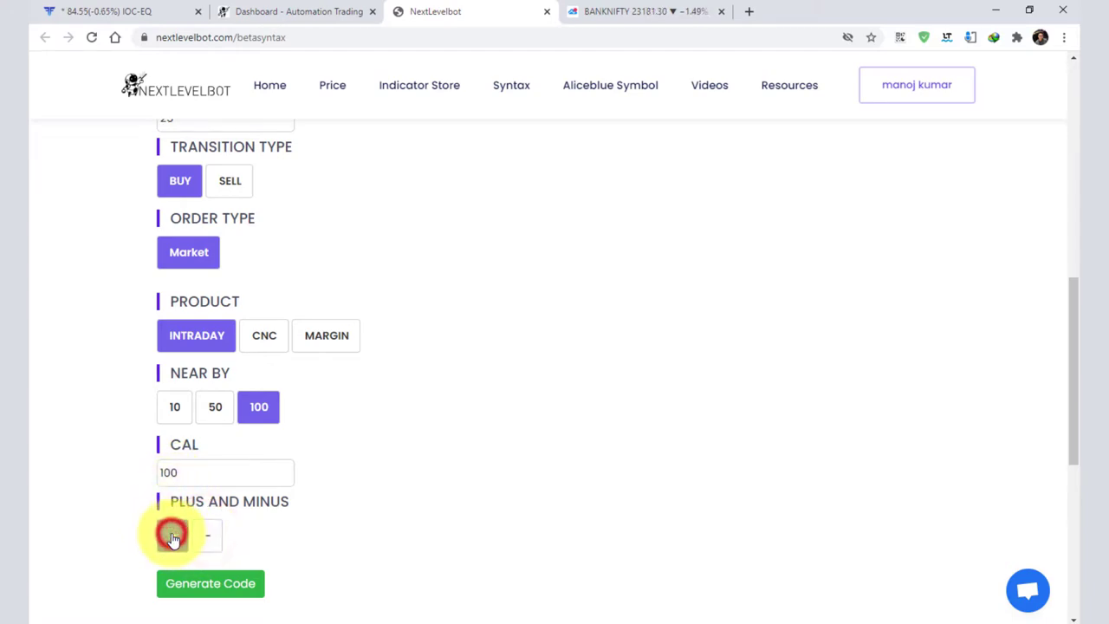
Step: Set CAL to 0, and generate and copy the order code
{"action": "double_click", "coordinate": [184, 476]}
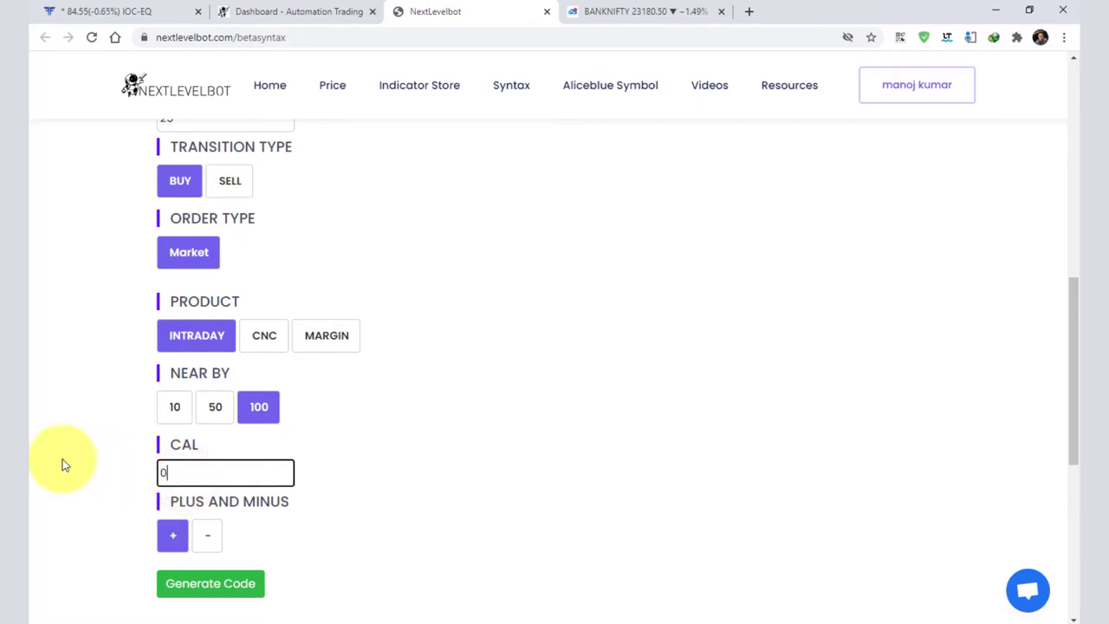
{"action": "type", "text": "0"}
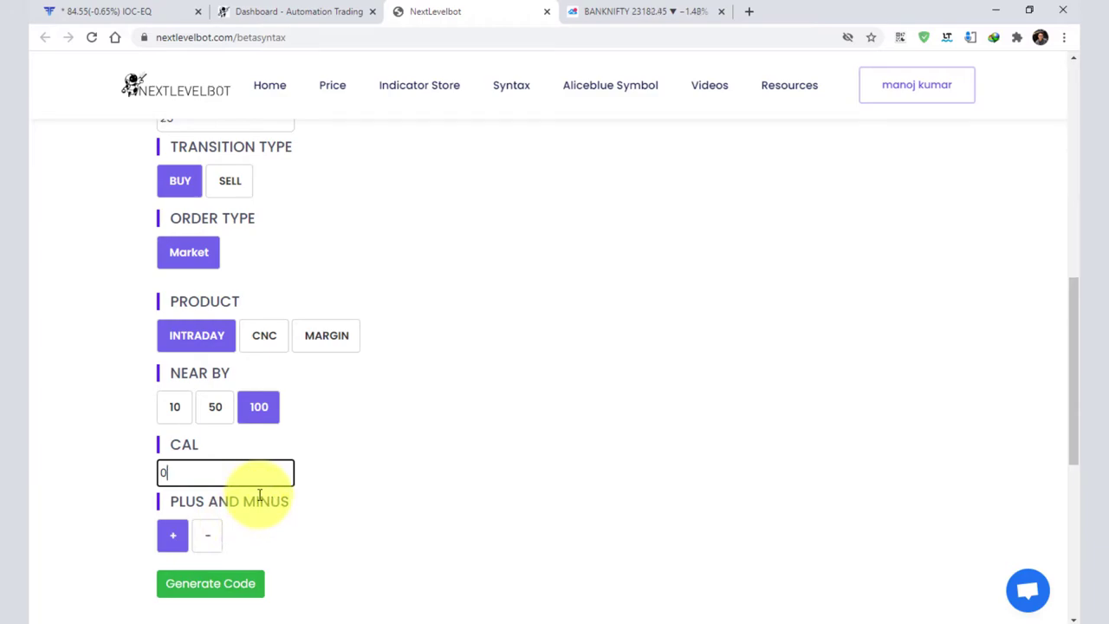
{"action": "left_click", "coordinate": [230, 589]}
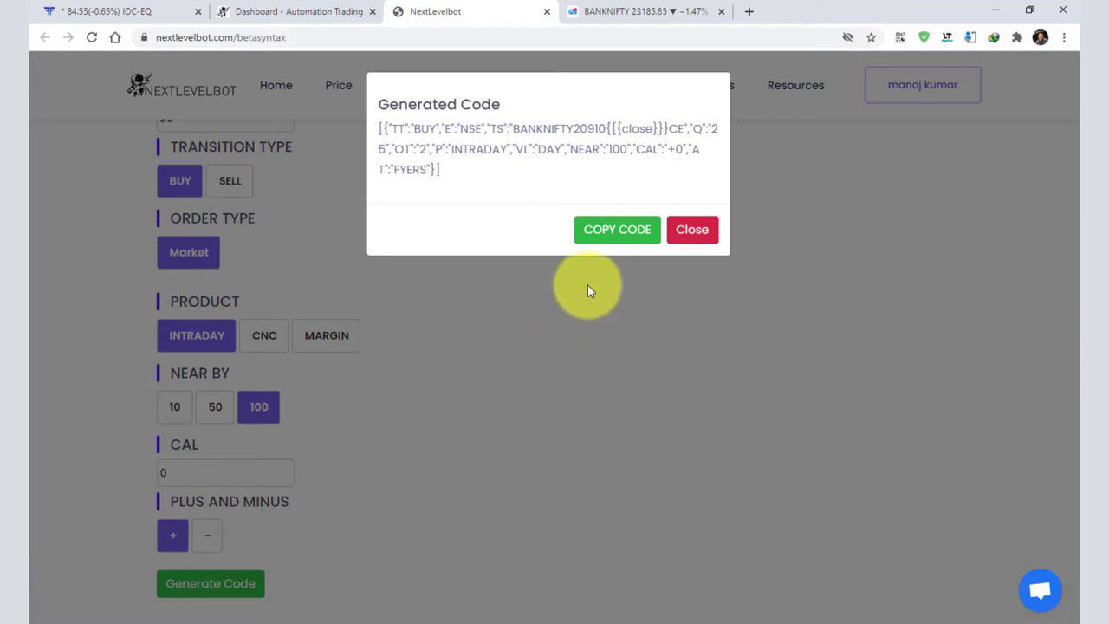
{"action": "left_click", "coordinate": [611, 229]}
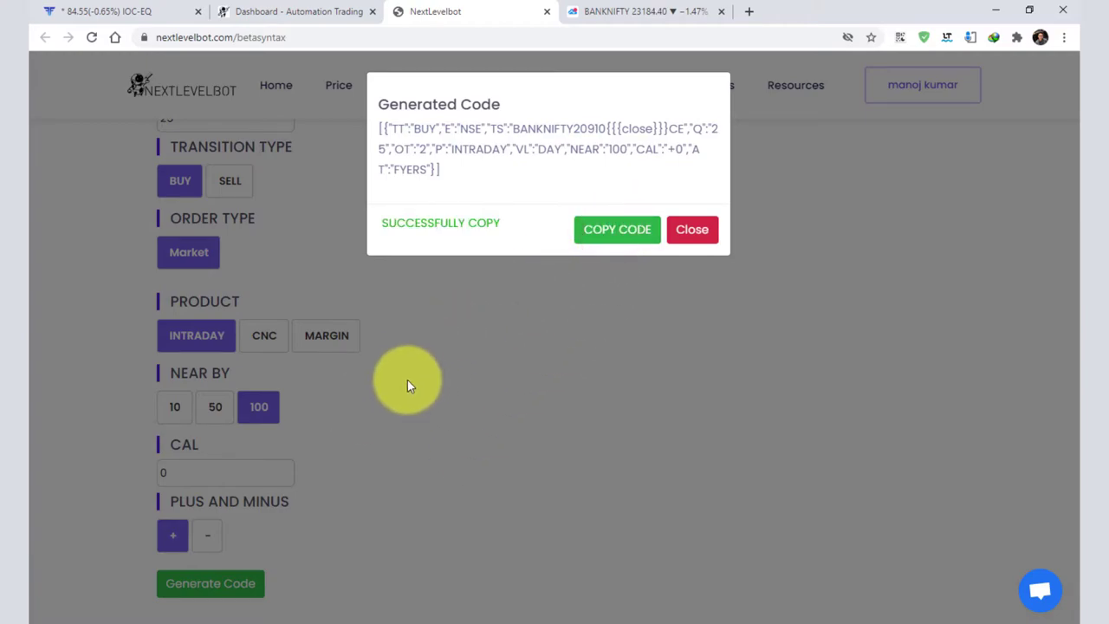
Step: Switch to the TradingView chart and draw a horizontal line on Bank Nifty at about 24113
{"action": "left_click", "coordinate": [576, 11]}
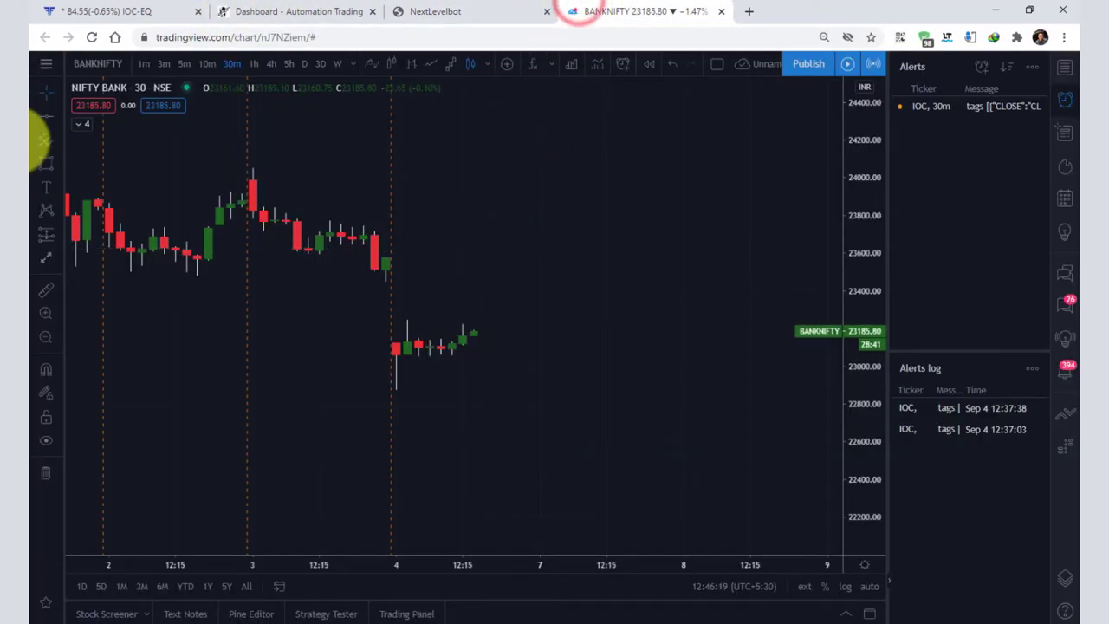
{"action": "left_click", "coordinate": [46, 116]}
{"action": "left_click", "coordinate": [427, 156]}
Step: Create a TradingView alert on the horizontal line, replacing the default message with the copied order code below the tags line
{"action": "right_click", "coordinate": [431, 160]}
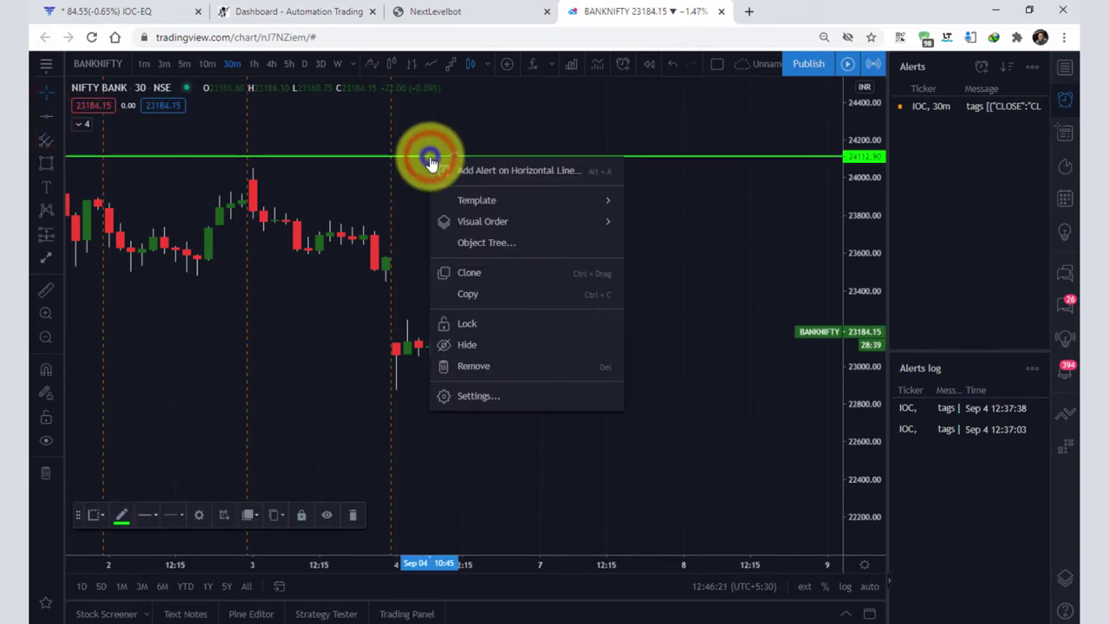
{"action": "left_click", "coordinate": [537, 167]}
{"action": "scroll", "coordinate": [474, 229], "scroll_direction": "down", "scroll_amount": 2}
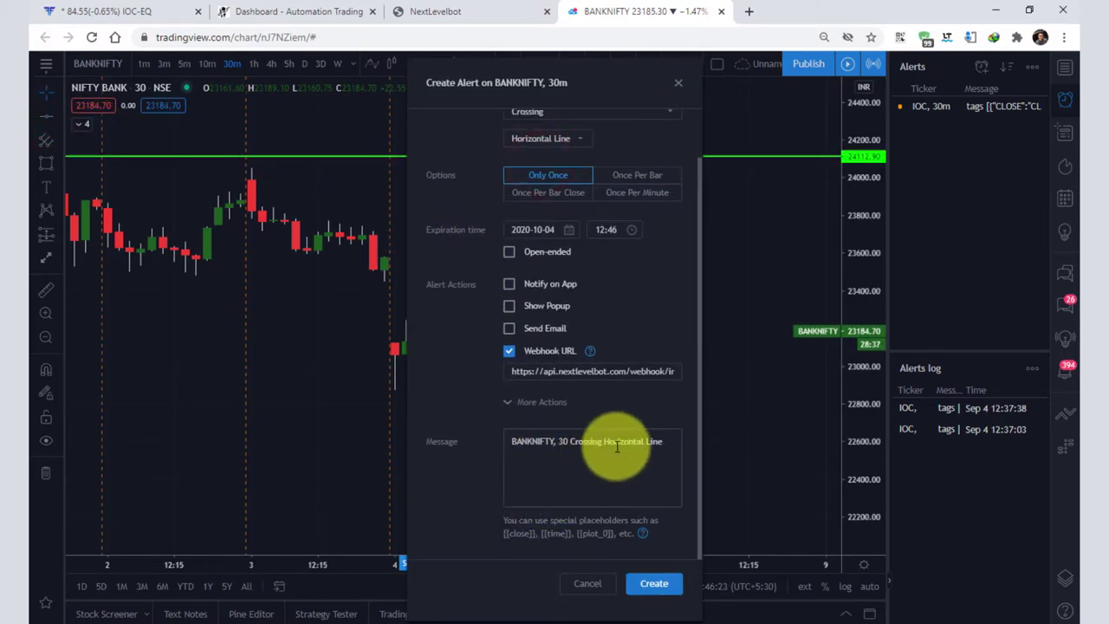
{"action": "left_click_drag", "start_coordinate": [668, 441], "coordinate": [335, 415]}
{"action": "key", "text": "BackSpace"}
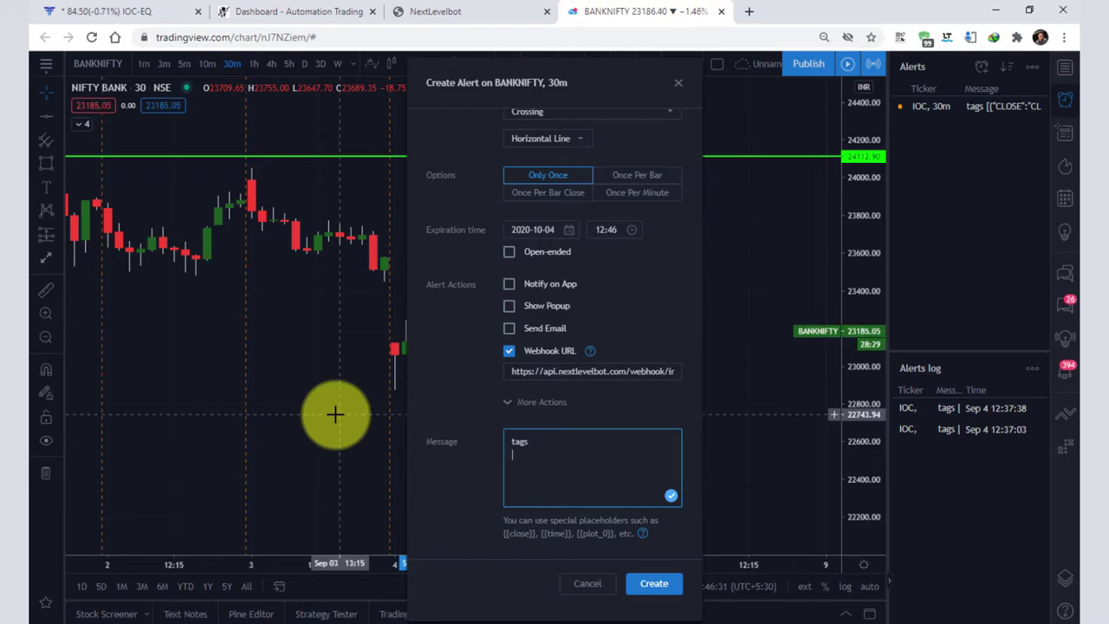
{"action": "key", "text": "ctrl+v"}
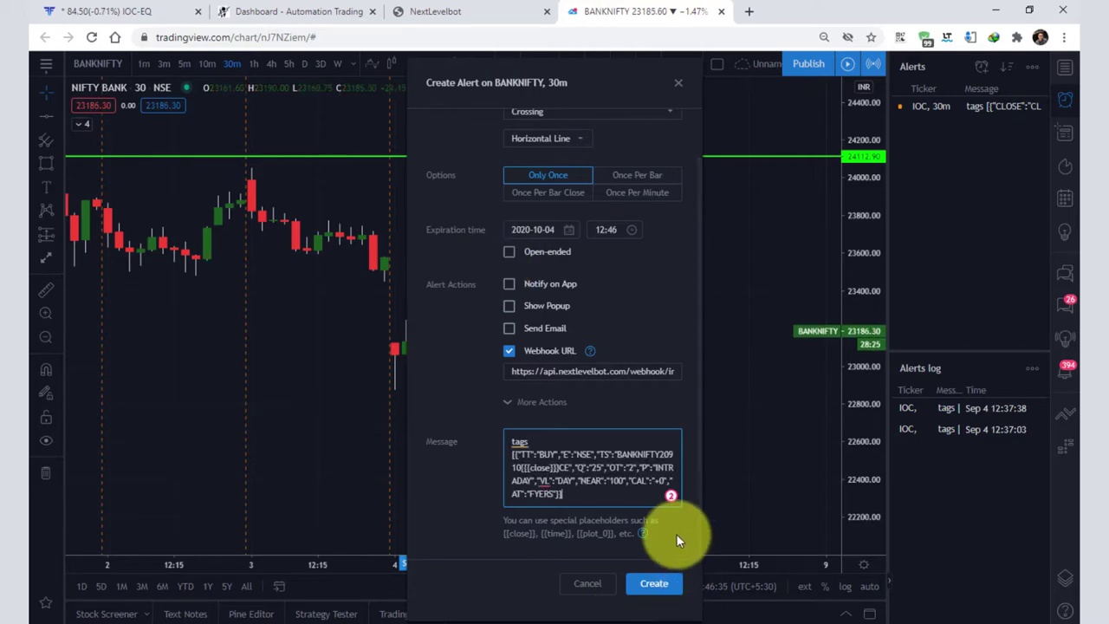
{"action": "left_click", "coordinate": [654, 589]}
Step: Clear the alerts log
{"action": "right_click", "coordinate": [977, 435]}
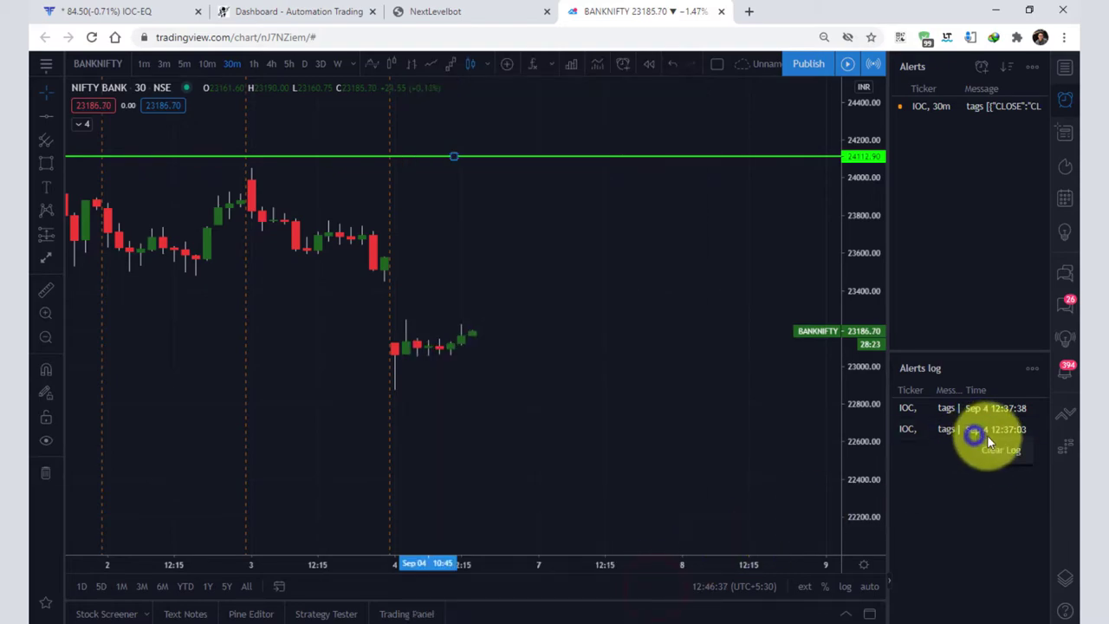
{"action": "left_click", "coordinate": [1013, 454]}
{"action": "left_click_drag", "start_coordinate": [454, 157], "coordinate": [453, 161]}
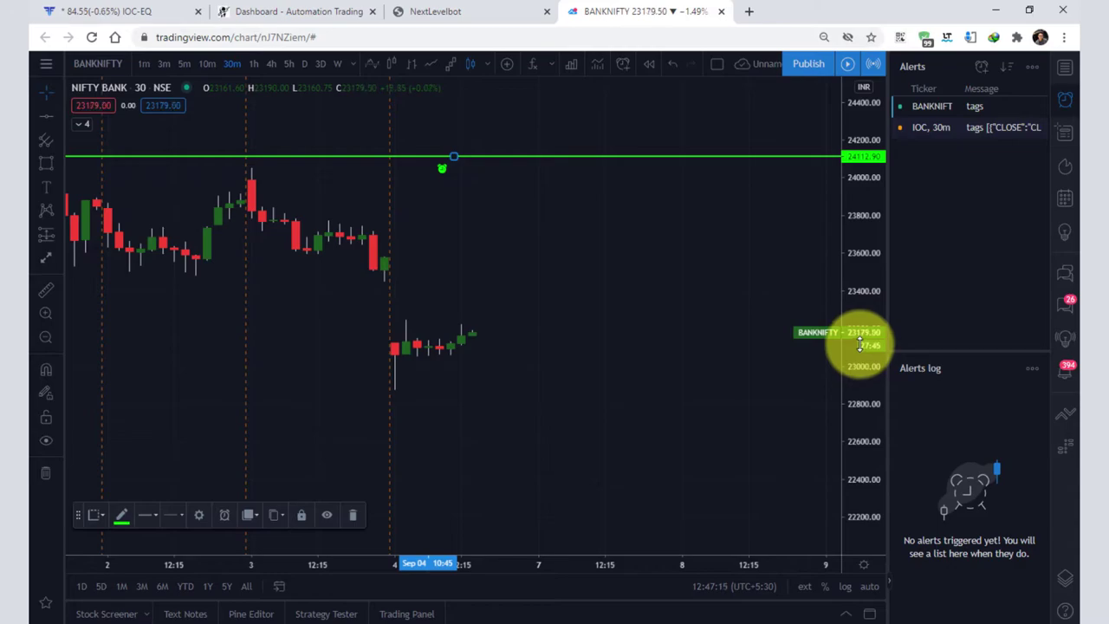
{"action": "left_click", "coordinate": [453, 153]}
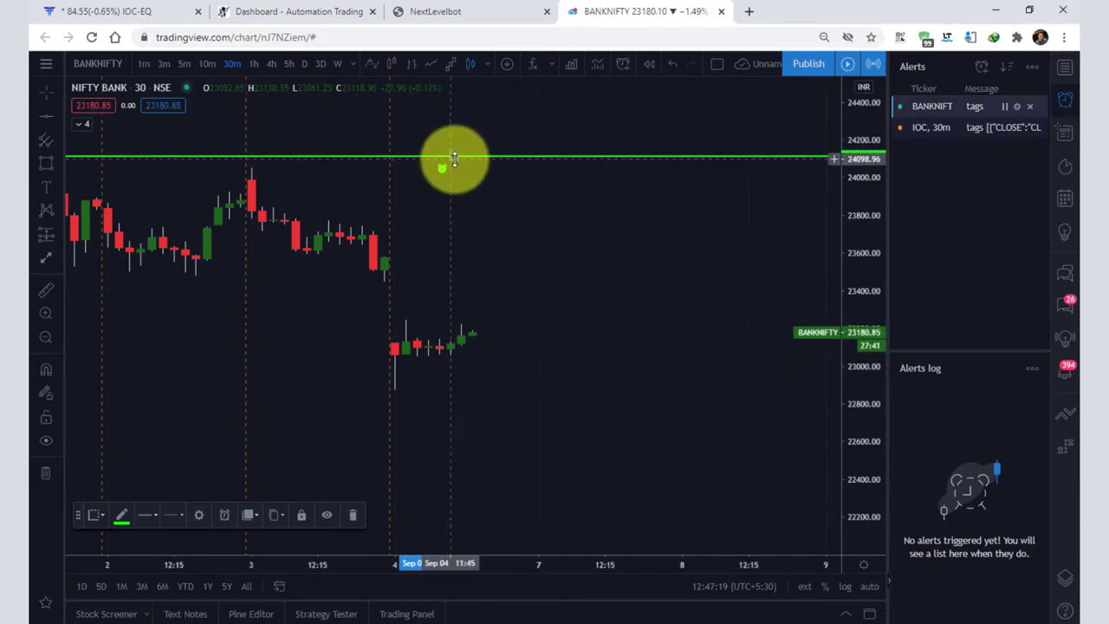
{"action": "left_click", "coordinate": [73, 9]}
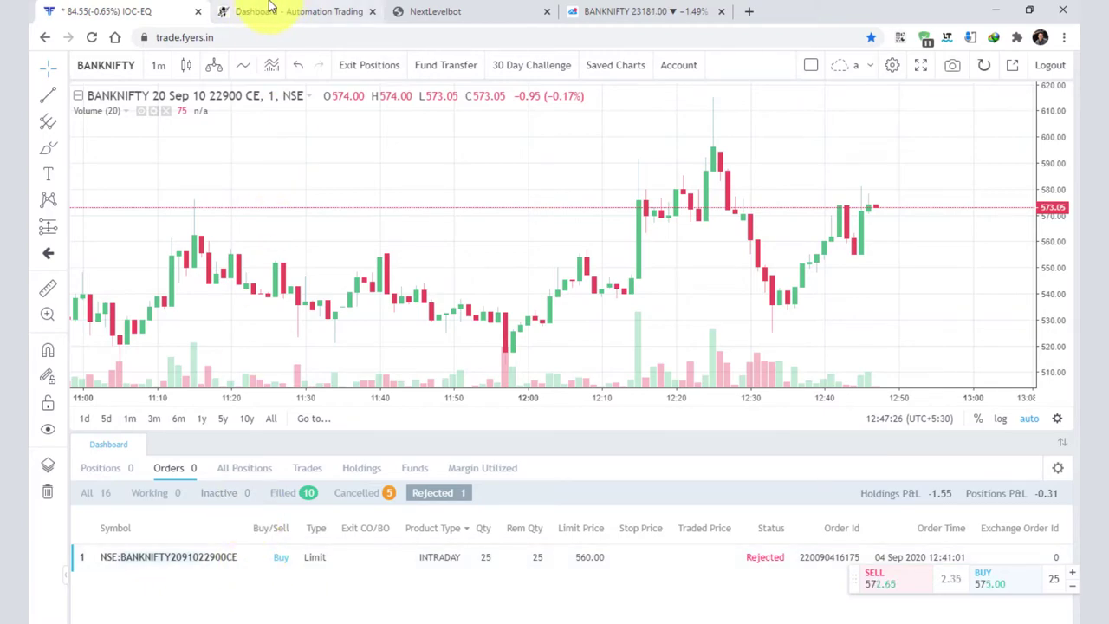
{"action": "left_click", "coordinate": [613, 10]}
{"action": "left_click", "coordinate": [507, 8]}
{"action": "left_click", "coordinate": [347, 12]}
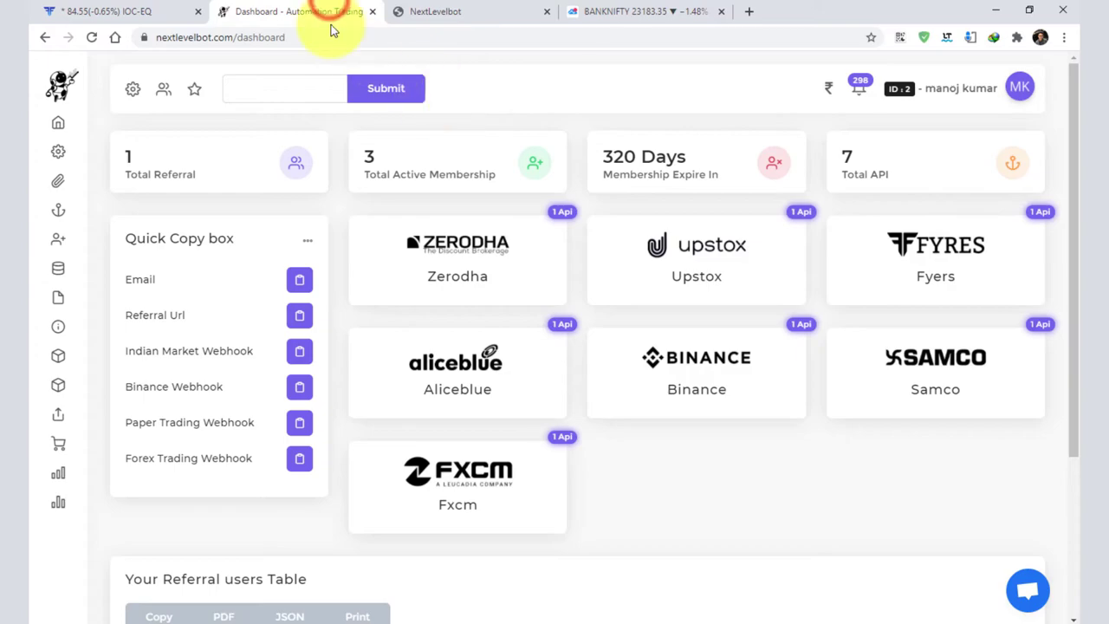
{"action": "left_click", "coordinate": [495, 8]}
{"action": "left_click", "coordinate": [637, 11]}
Step: Move the horizontal line onto the current price at about 23179 to trigger the alert, and refresh the trading details in Fyers
{"action": "left_click_drag", "start_coordinate": [451, 156], "coordinate": [471, 331]}
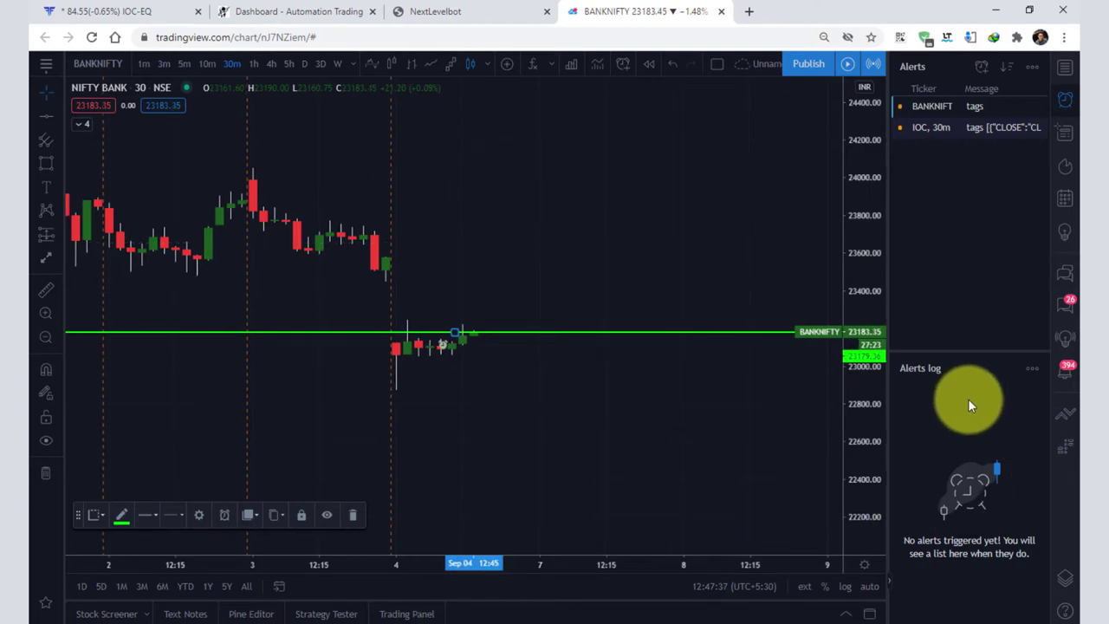
{"action": "left_click", "coordinate": [87, 10]}
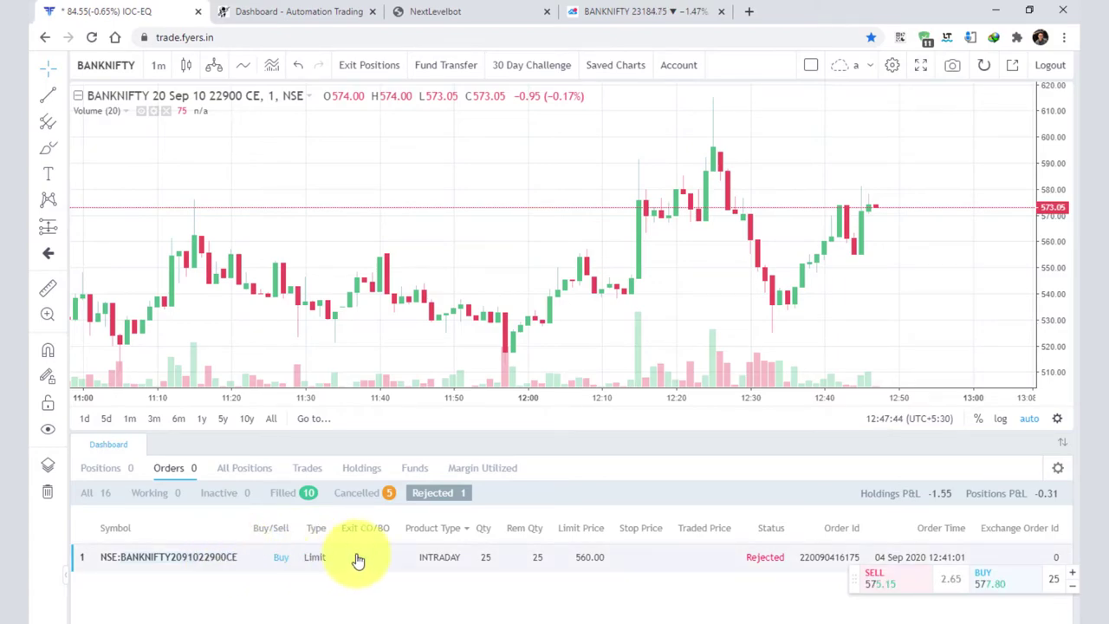
{"action": "left_click", "coordinate": [1058, 468]}
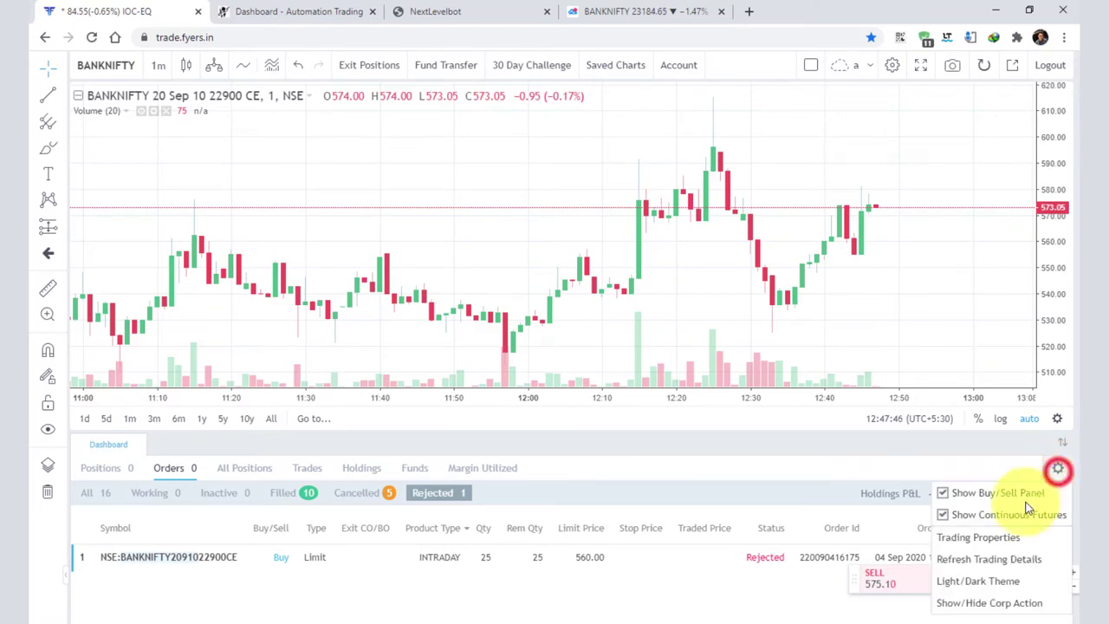
{"action": "left_click", "coordinate": [967, 560]}
{"action": "left_click", "coordinate": [970, 570]}
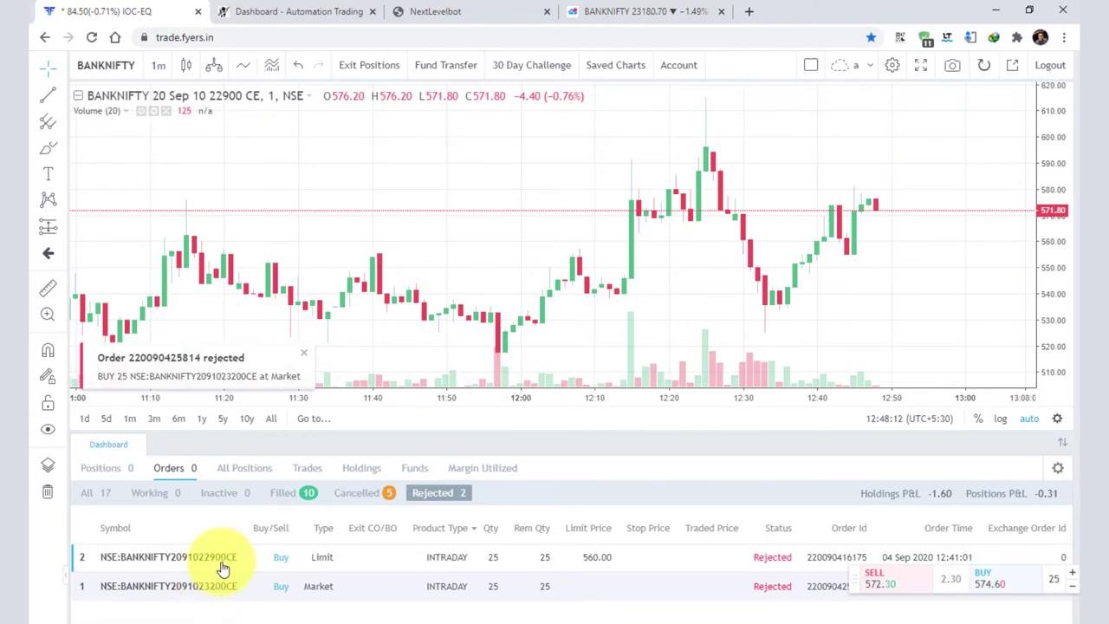
Step: Switch to the NextLevelbot generator, set CAL to 200 with the minus sign, and generate and copy the order code
{"action": "left_click", "coordinate": [481, 11]}
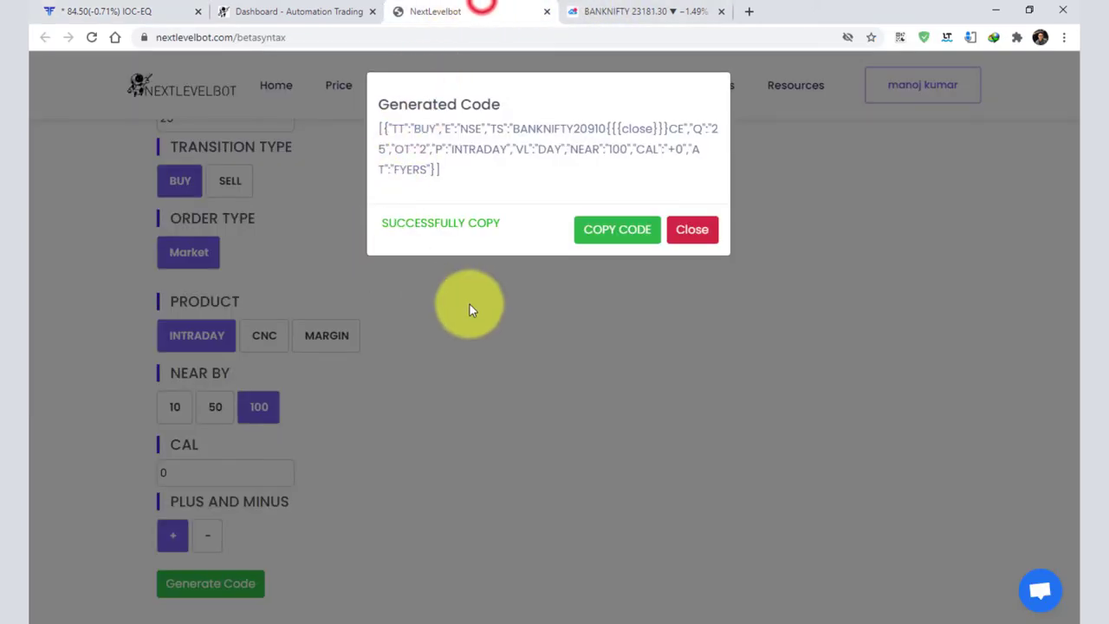
{"action": "left_click", "coordinate": [693, 228]}
{"action": "double_click", "coordinate": [182, 473]}
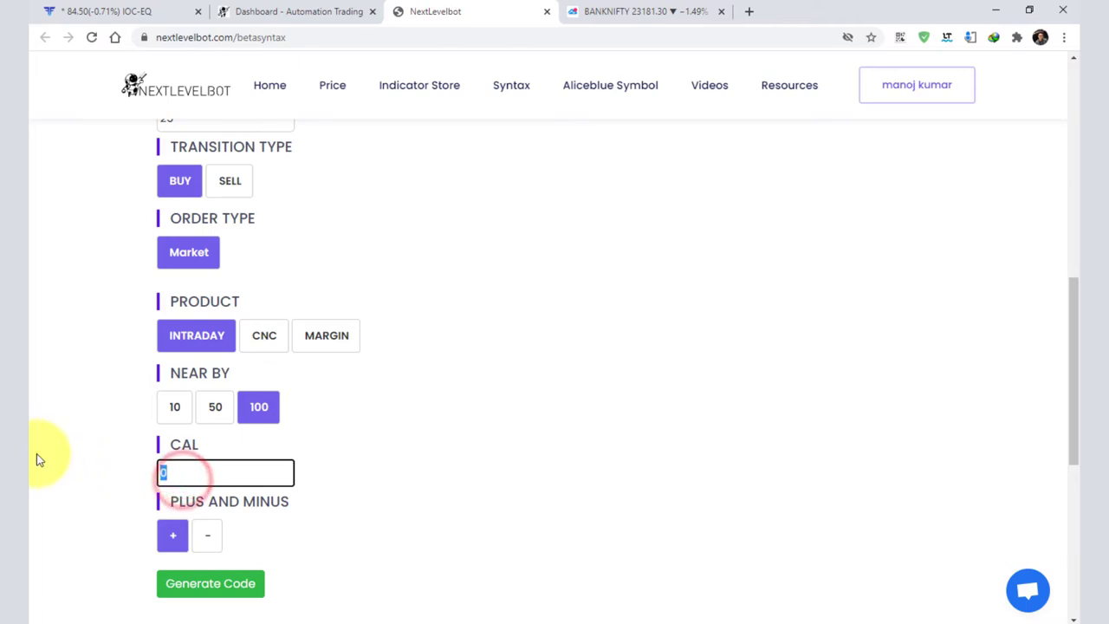
{"action": "type", "text": "200"}
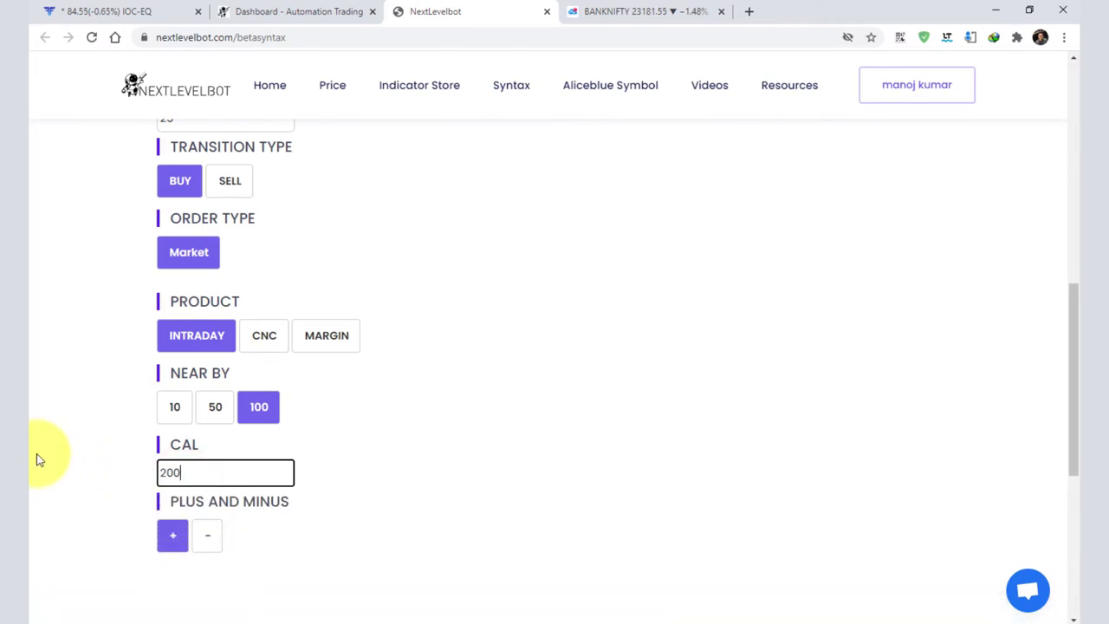
{"action": "left_click", "coordinate": [207, 537]}
{"action": "left_click", "coordinate": [243, 583]}
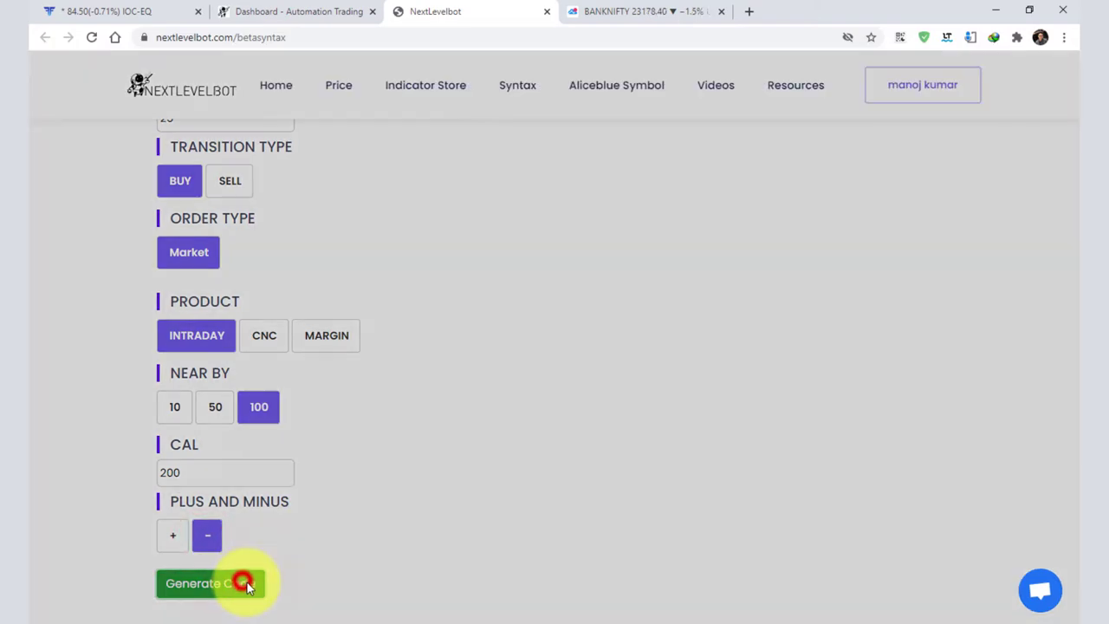
{"action": "left_click", "coordinate": [616, 229]}
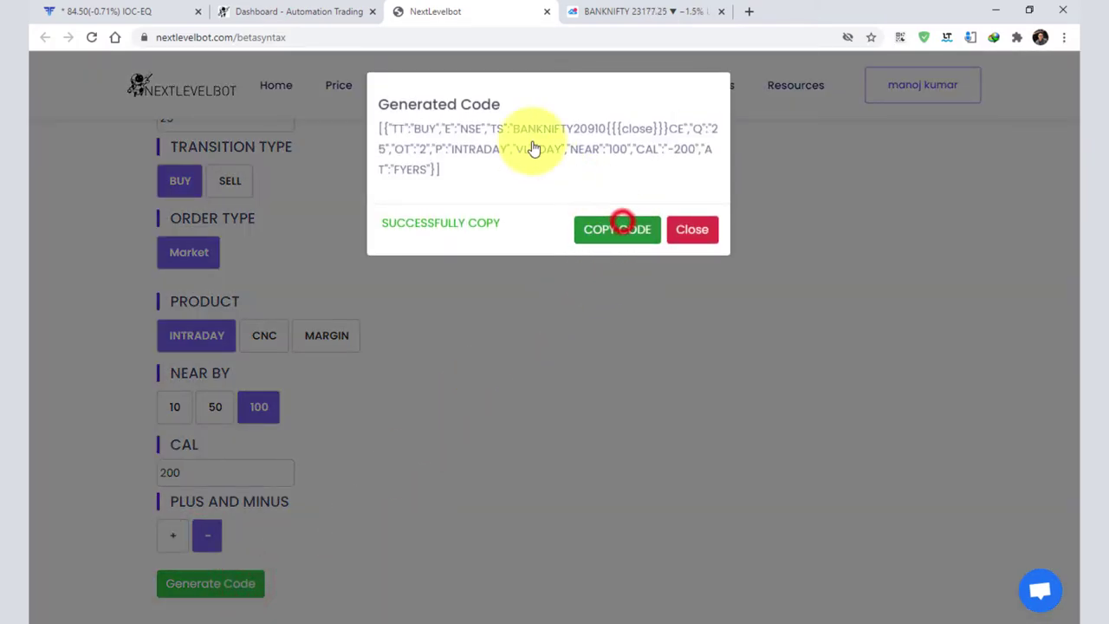
Step: Switch to the TradingView chart and raise the horizontal line to about 23953
{"action": "left_click", "coordinate": [606, 11]}
{"action": "left_click", "coordinate": [329, 11]}
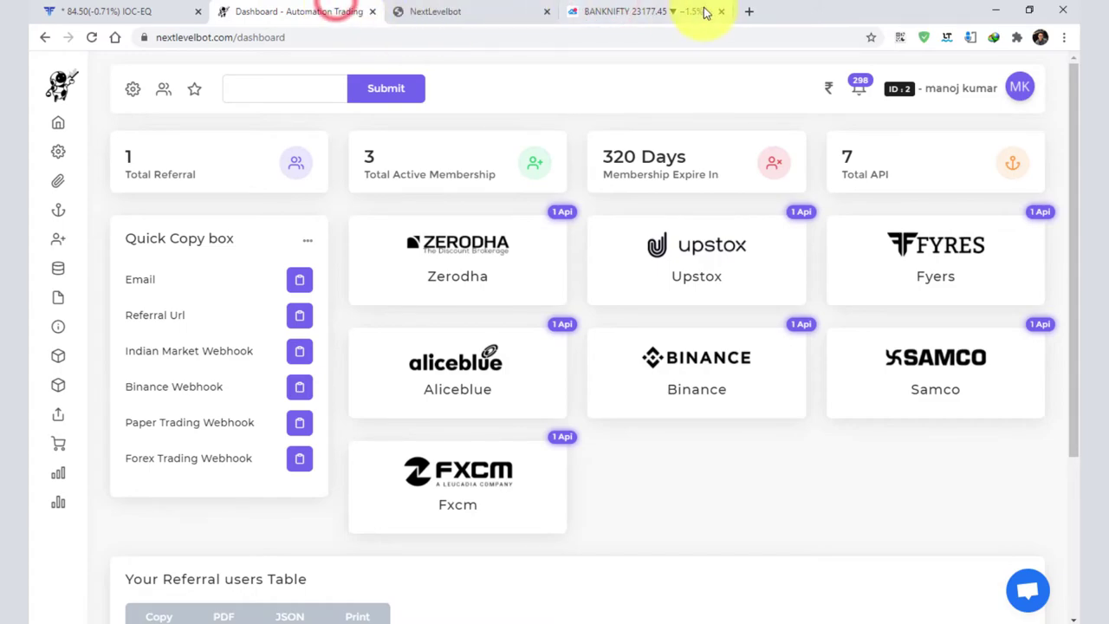
{"action": "left_click", "coordinate": [672, 10]}
{"action": "left_click_drag", "start_coordinate": [448, 330], "coordinate": [451, 188]}
Step: Replace the order code in the line alert's message with the copied CAL -200 code and save the alert
{"action": "right_click", "coordinate": [451, 188]}
{"action": "left_click", "coordinate": [485, 198]}
{"action": "scroll", "coordinate": [480, 286], "scroll_direction": "down", "scroll_amount": 2}
{"action": "left_click_drag", "start_coordinate": [575, 496], "coordinate": [448, 455]}
{"action": "key", "text": "BackSpace"}
{"action": "key", "text": "ctrl+v"}
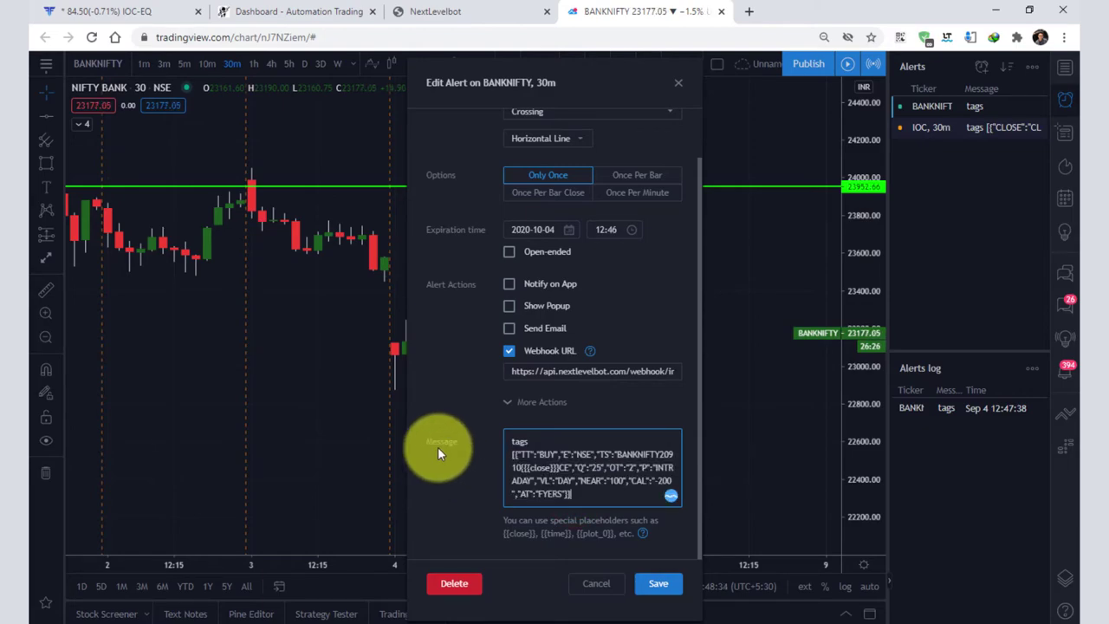
{"action": "left_click", "coordinate": [674, 589]}
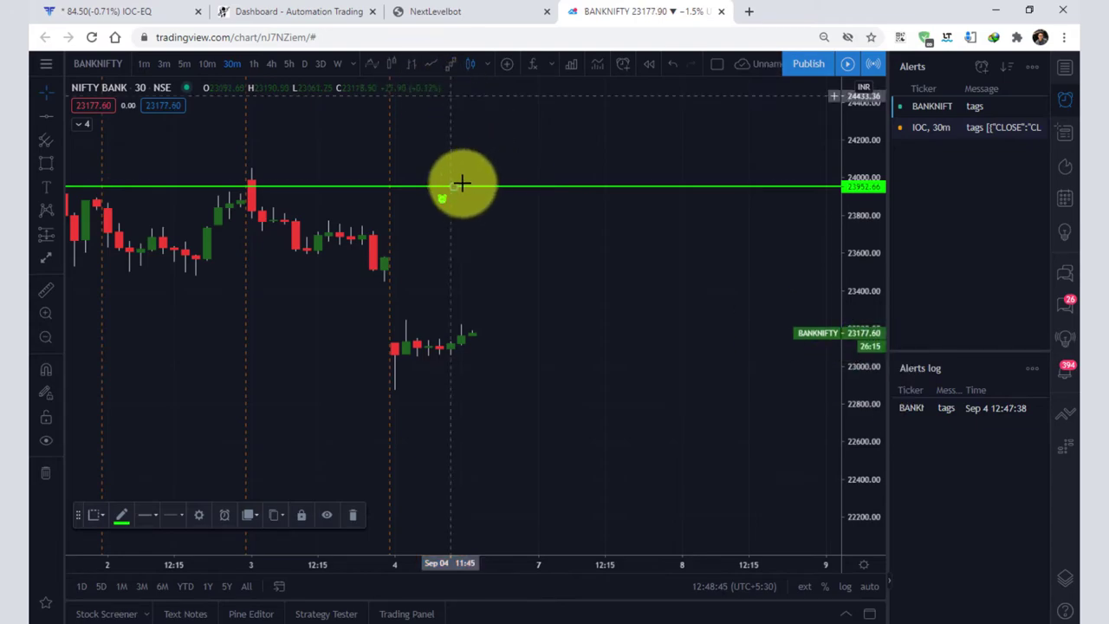
Step: Lower the horizontal line to about 23183 to trigger the alert, and check the newest order in Fyers after refreshing the trading details
{"action": "left_click_drag", "start_coordinate": [455, 188], "coordinate": [468, 295]}
{"action": "left_click_drag", "start_coordinate": [468, 330], "coordinate": [485, 332]}
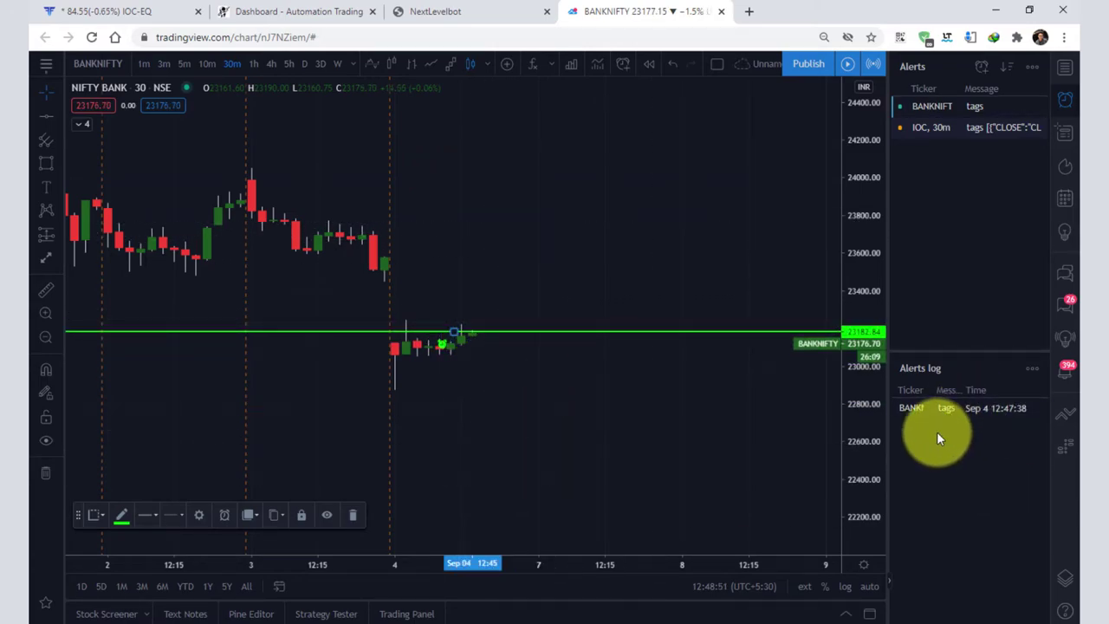
{"action": "left_click", "coordinate": [200, 5]}
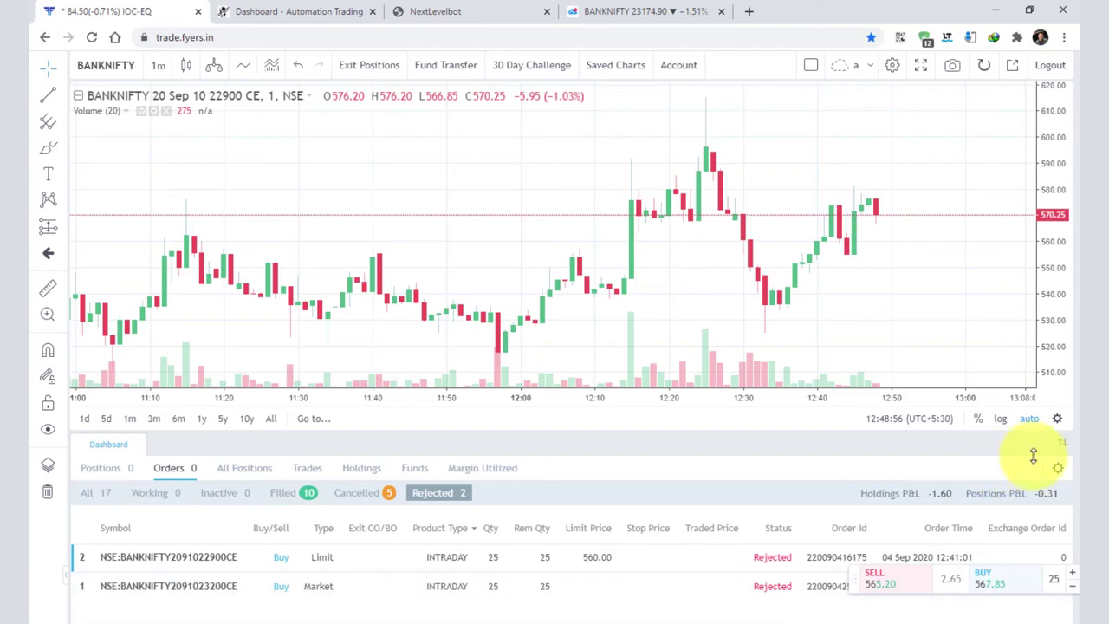
{"action": "left_click", "coordinate": [1058, 472]}
{"action": "left_click", "coordinate": [977, 559]}
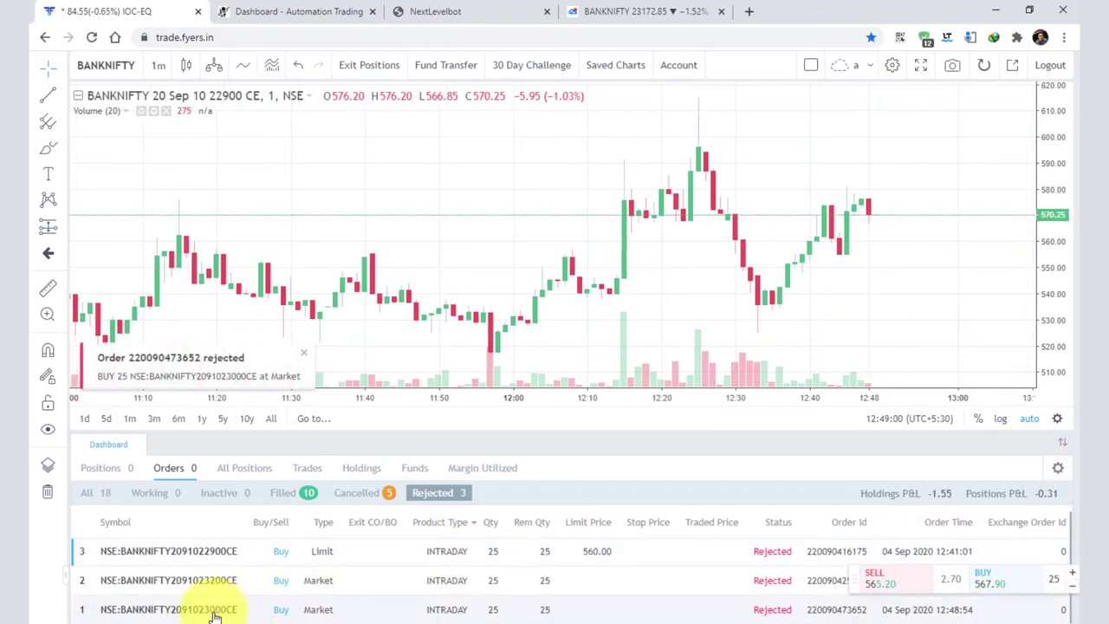
{"action": "left_click", "coordinate": [208, 611]}
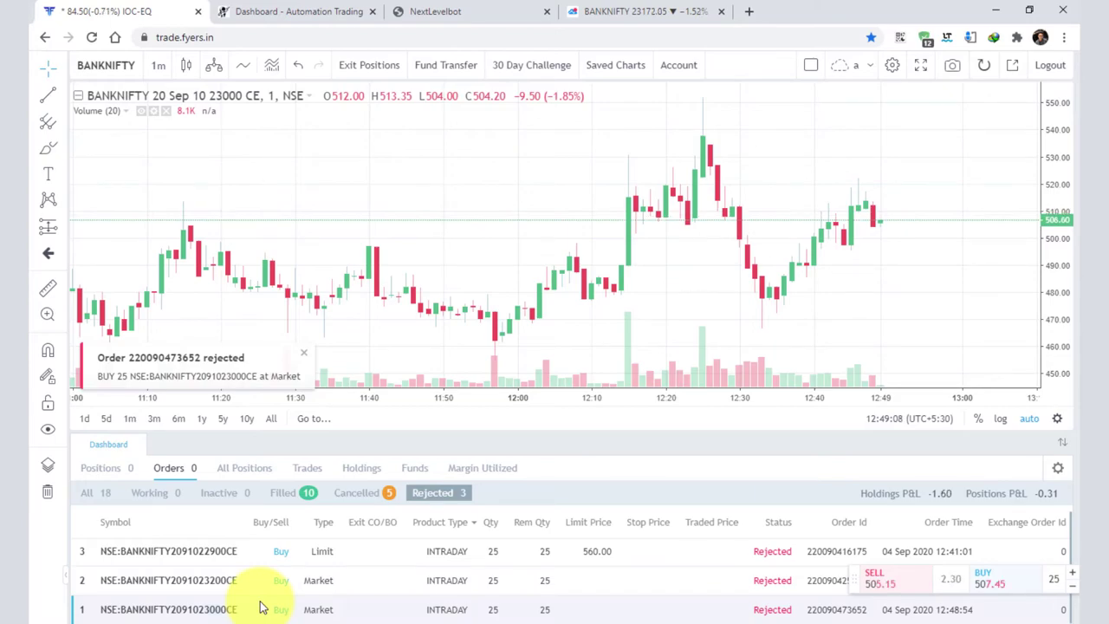
Step: Switch to the NextLevelbot generator, dismiss the generated code, and set CAL to 0 with the plus sign
{"action": "left_click", "coordinate": [658, 11]}
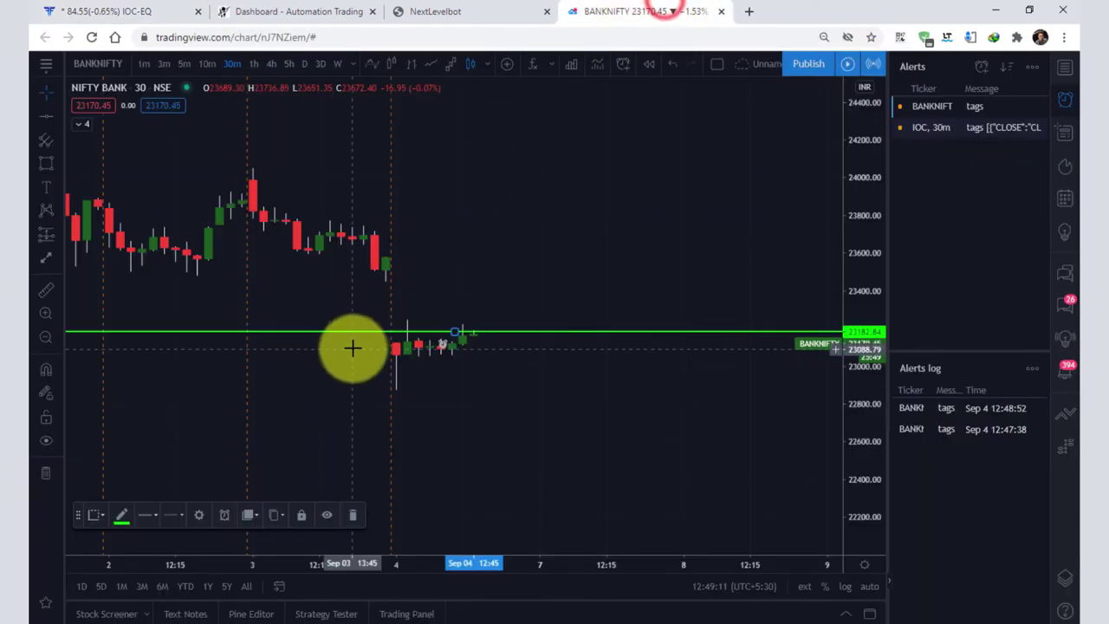
{"action": "left_click", "coordinate": [428, 11]}
{"action": "left_click", "coordinate": [687, 226]}
{"action": "double_click", "coordinate": [187, 472]}
{"action": "type", "text": "0"}
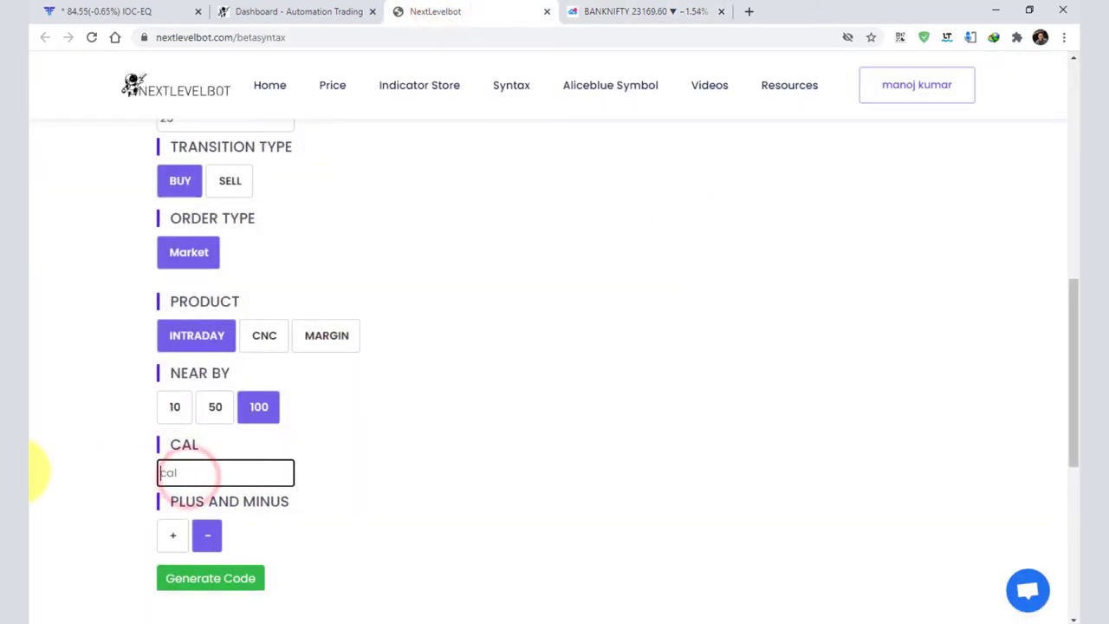
{"action": "left_click", "coordinate": [184, 537]}
{"action": "left_click", "coordinate": [213, 536]}
{"action": "left_click", "coordinate": [179, 538]}
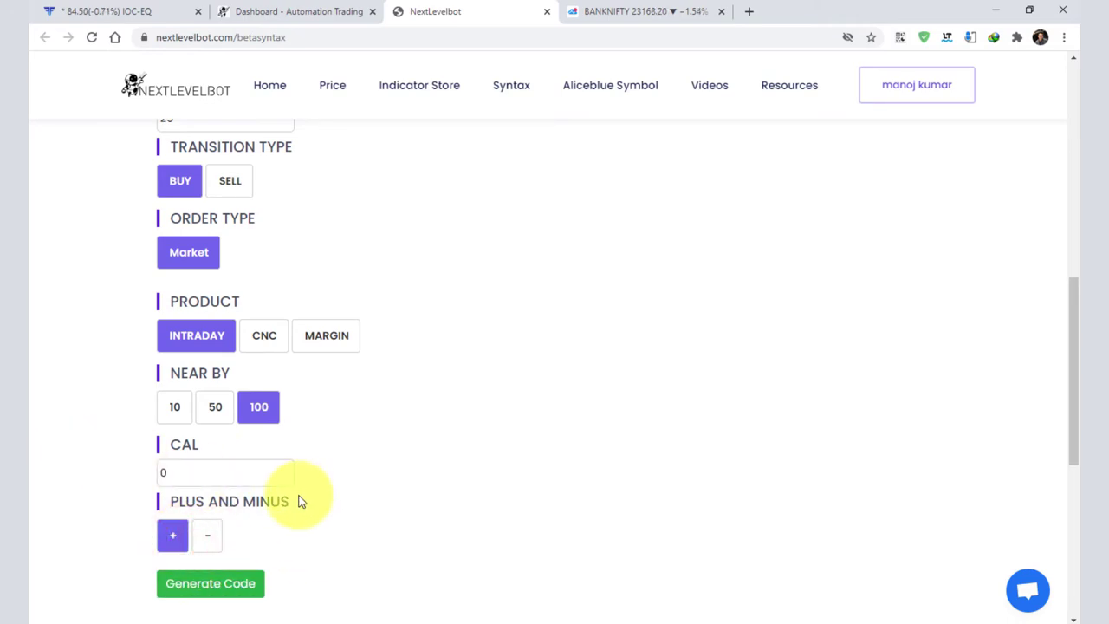
Step: Change the call/put selection to PE, and generate and copy the new order code
{"action": "scroll", "coordinate": [298, 500], "scroll_direction": "up", "scroll_amount": 4}
{"action": "left_click", "coordinate": [175, 289]}
{"action": "scroll", "coordinate": [344, 516], "scroll_direction": "down", "scroll_amount": 3}
{"action": "scroll", "coordinate": [260, 549], "scroll_direction": "down", "scroll_amount": 2}
{"action": "left_click", "coordinate": [196, 583]}
{"action": "left_click", "coordinate": [584, 231]}
Step: Switch to the TradingView chart, raise the horizontal line to about 23946, and save its alert with the copied PE order code
{"action": "left_click", "coordinate": [612, 8]}
{"action": "left_click_drag", "start_coordinate": [454, 331], "coordinate": [460, 191]}
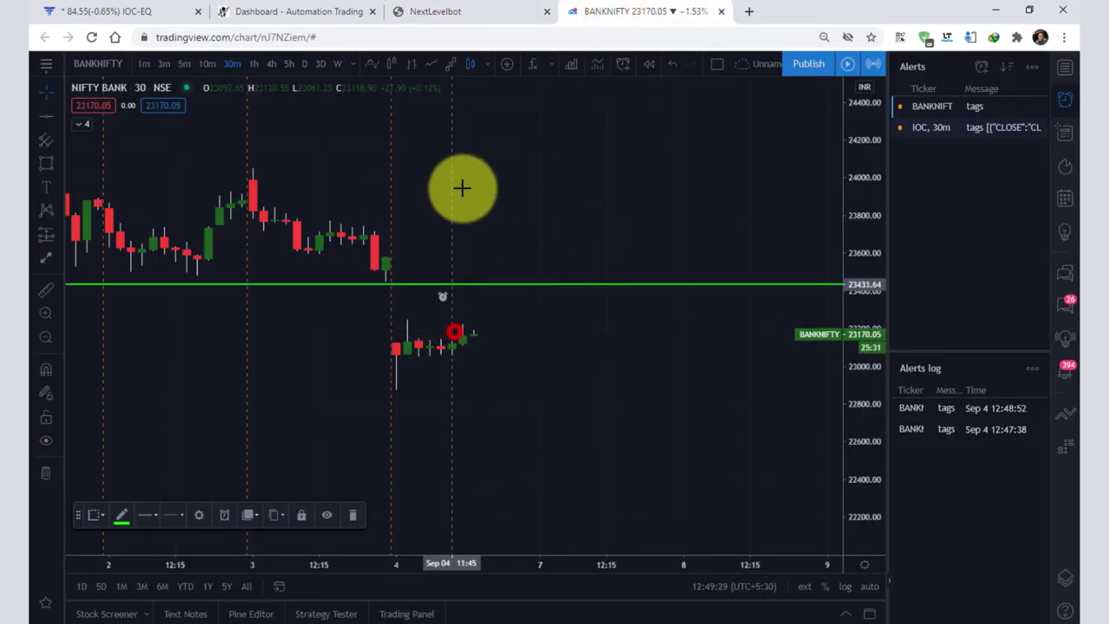
{"action": "right_click", "coordinate": [457, 189]}
{"action": "left_click", "coordinate": [507, 206]}
{"action": "scroll", "coordinate": [511, 277], "scroll_direction": "down", "scroll_amount": 1}
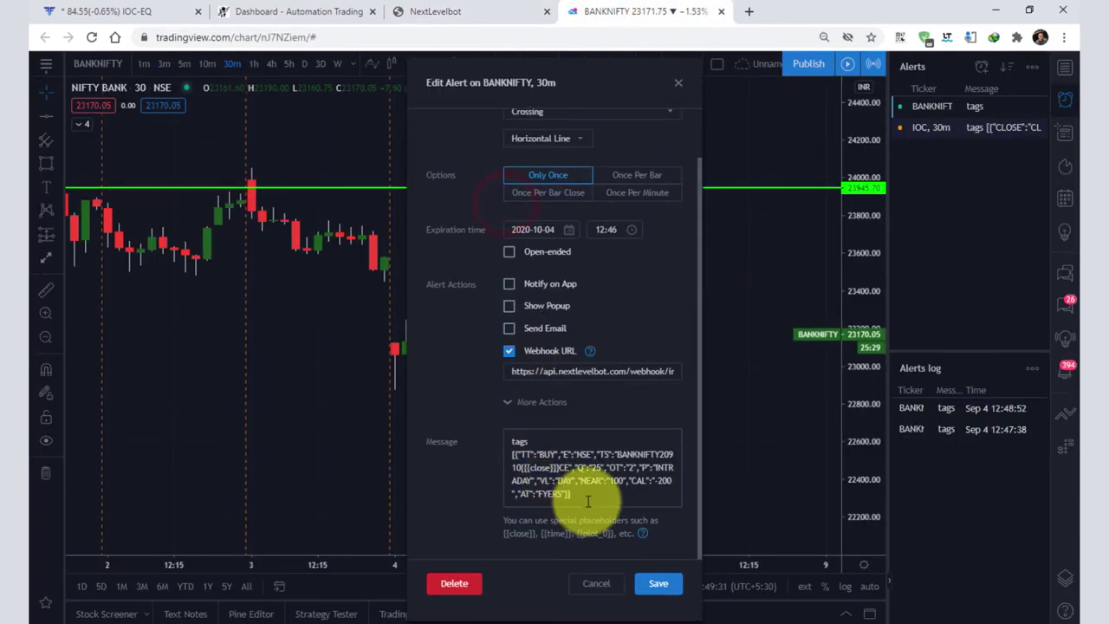
{"action": "left_click_drag", "start_coordinate": [578, 495], "coordinate": [468, 453]}
{"action": "key", "text": "BackSpace"}
{"action": "key", "text": "ctrl+v"}
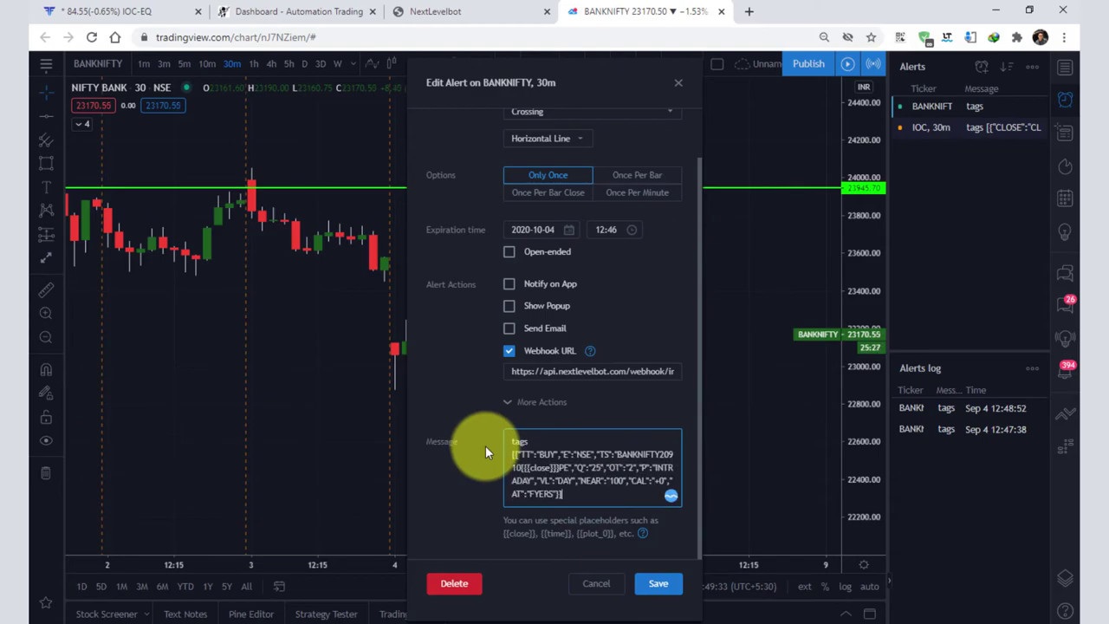
{"action": "left_click", "coordinate": [667, 587]}
Step: Lower the horizontal line to about 23179 to trigger the alert, and refresh the trading details in an enlarged Fyers orders panel
{"action": "left_click_drag", "start_coordinate": [451, 186], "coordinate": [452, 333]}
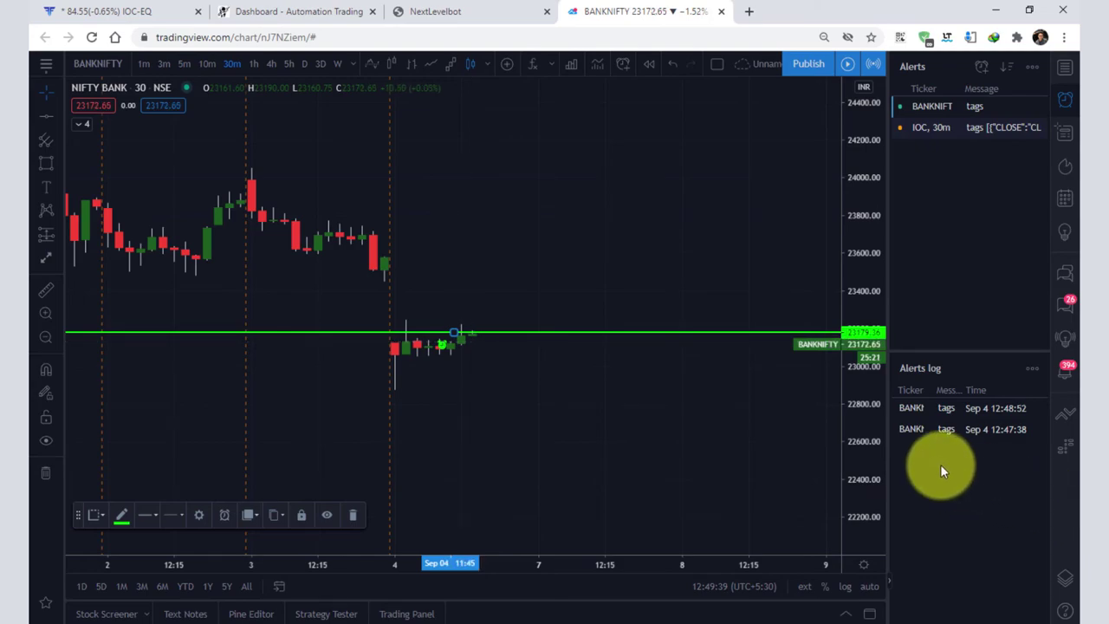
{"action": "left_click", "coordinate": [139, 11]}
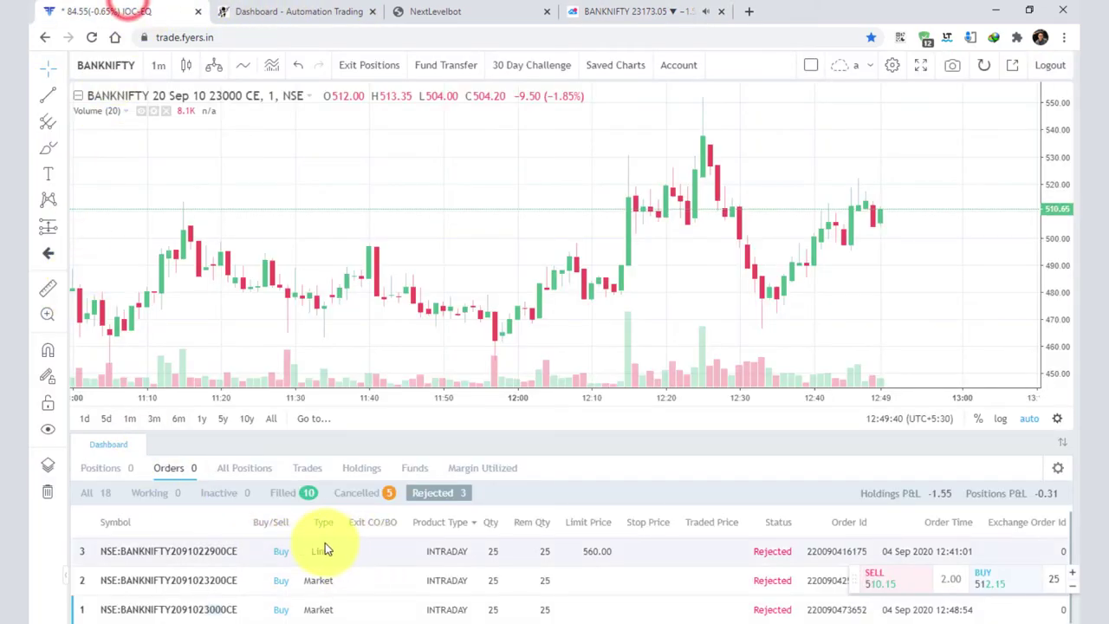
{"action": "double_click", "coordinate": [547, 456]}
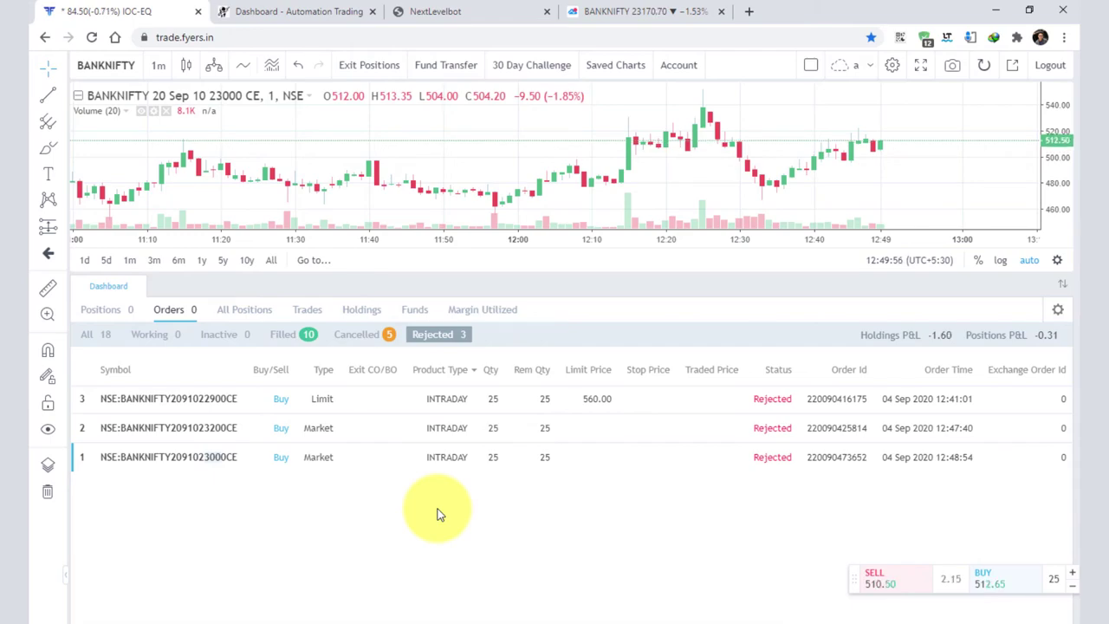
{"action": "left_click", "coordinate": [1058, 309]}
{"action": "left_click", "coordinate": [982, 401]}
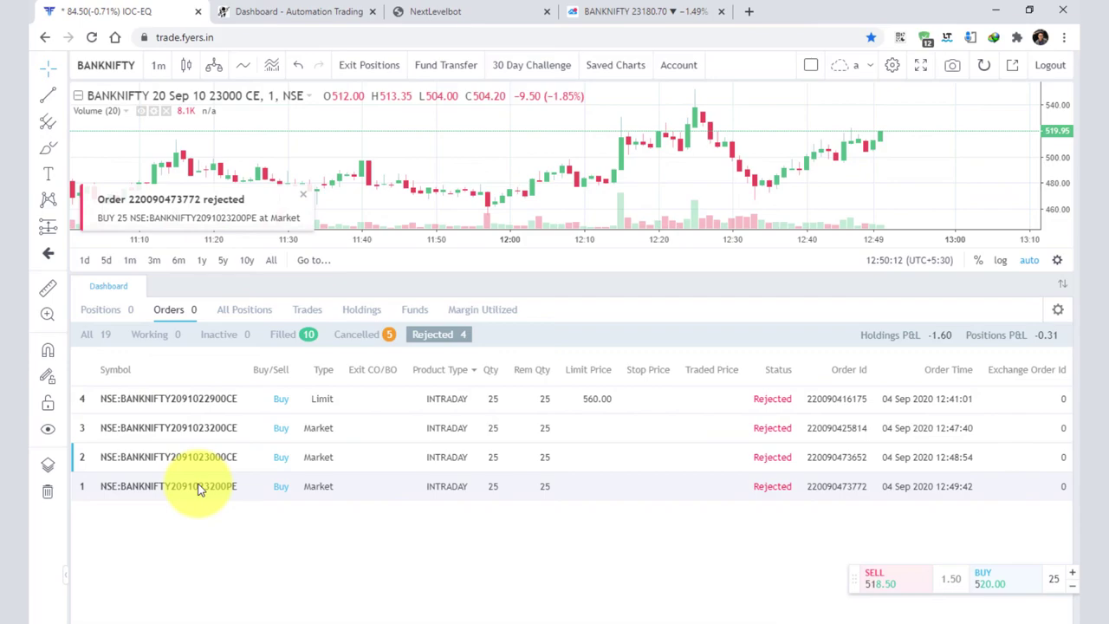
Step: Switch to the NextLevelbot generator, dismiss the generated code, and restart the form with Auto Strike Price, With Close and CE
{"action": "left_click", "coordinate": [602, 11]}
{"action": "left_click", "coordinate": [433, 10]}
{"action": "left_click", "coordinate": [685, 222]}
{"action": "scroll", "coordinate": [442, 468], "scroll_direction": "up", "scroll_amount": 5}
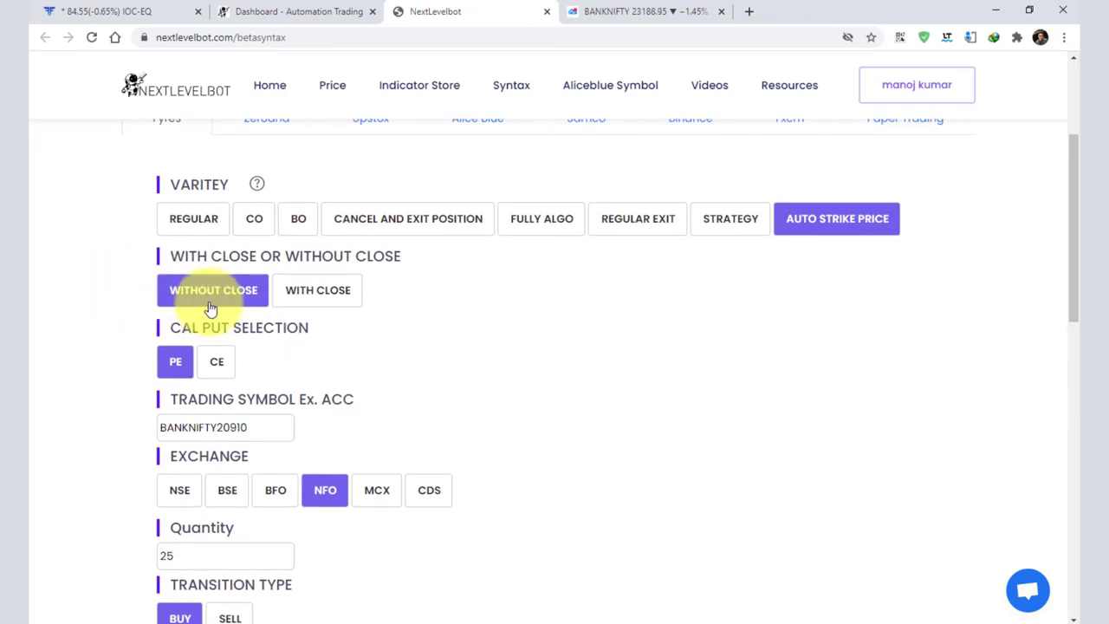
{"action": "left_click", "coordinate": [303, 293]}
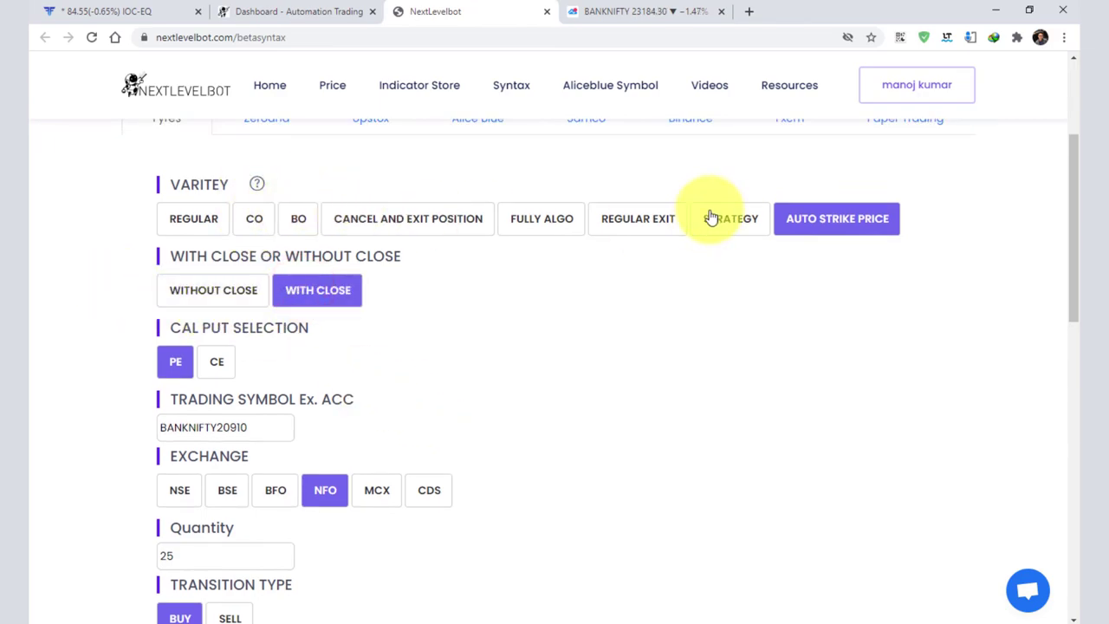
{"action": "left_click", "coordinate": [828, 222]}
{"action": "left_click", "coordinate": [322, 288]}
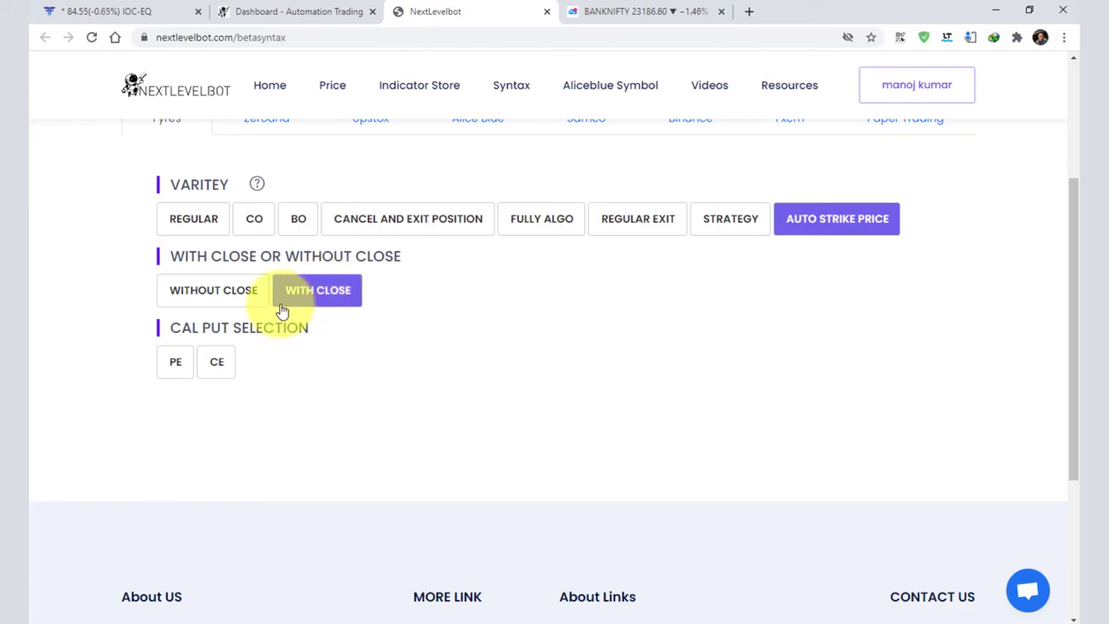
{"action": "left_click", "coordinate": [213, 364]}
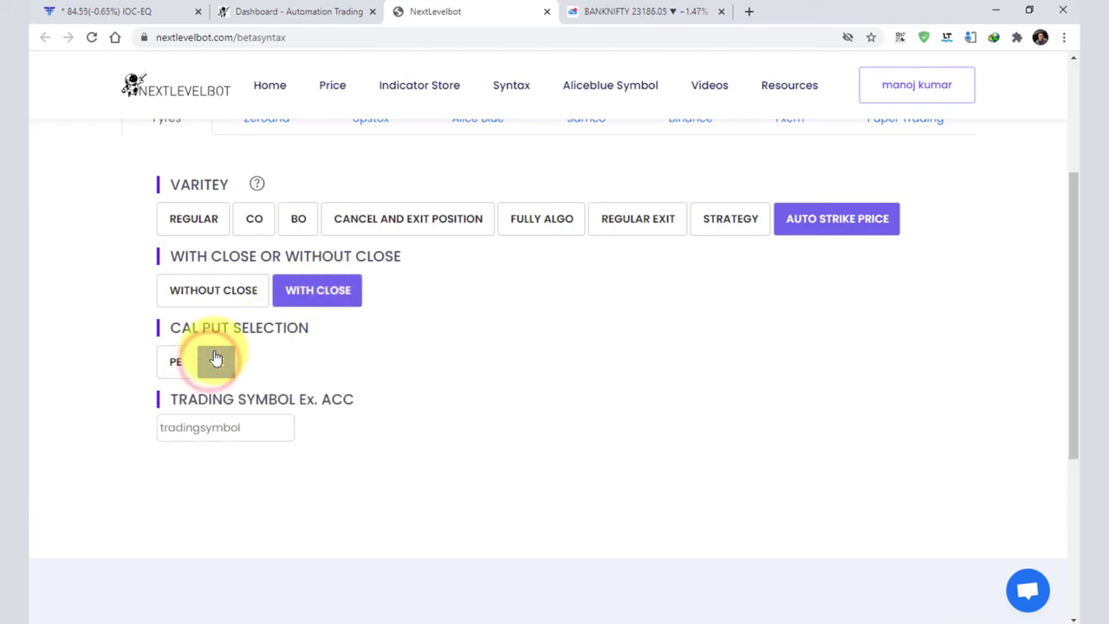